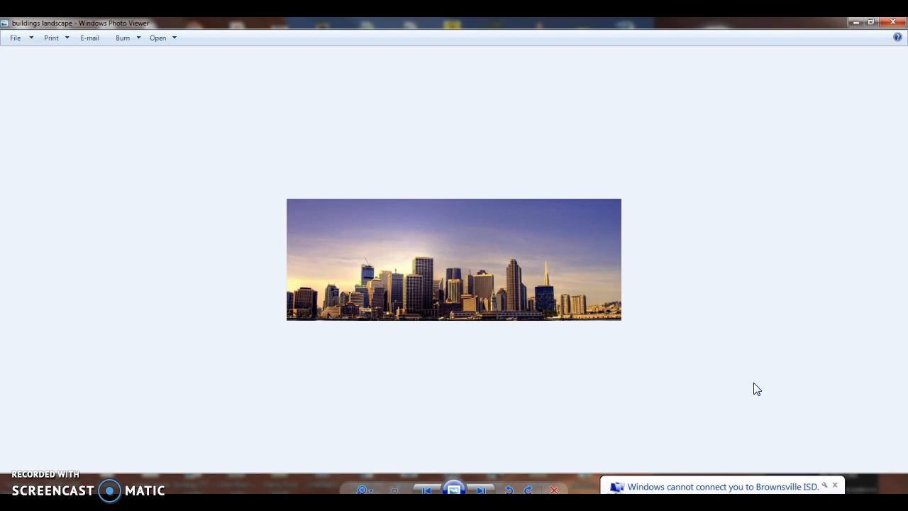
# Open the buildings landscape image in Adobe Photoshop CS2, decline the registration, and maximize the image window
pyautogui.rightClick(702, 400)
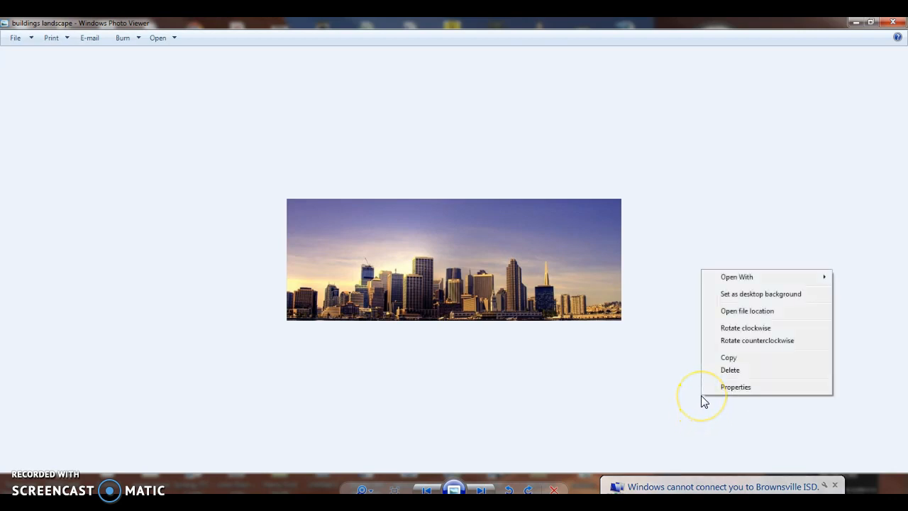
pyautogui.moveTo(729, 281)
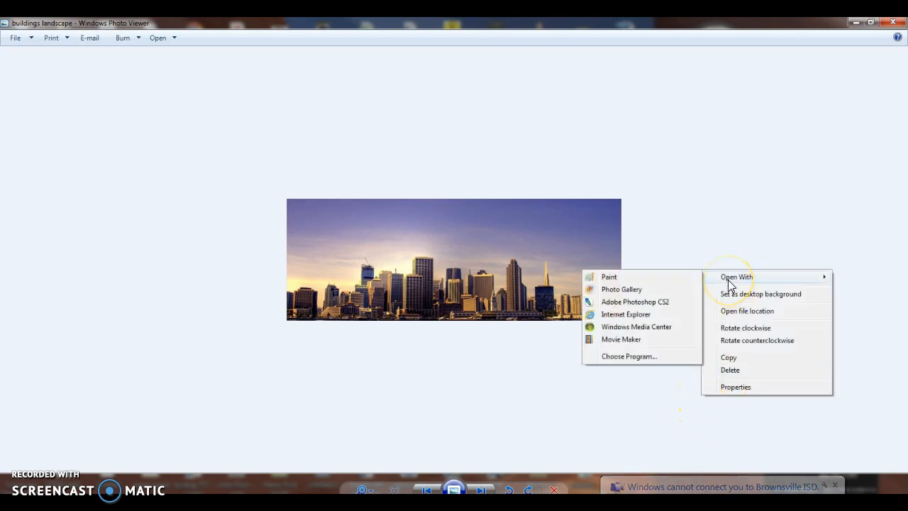
pyautogui.click(651, 301)
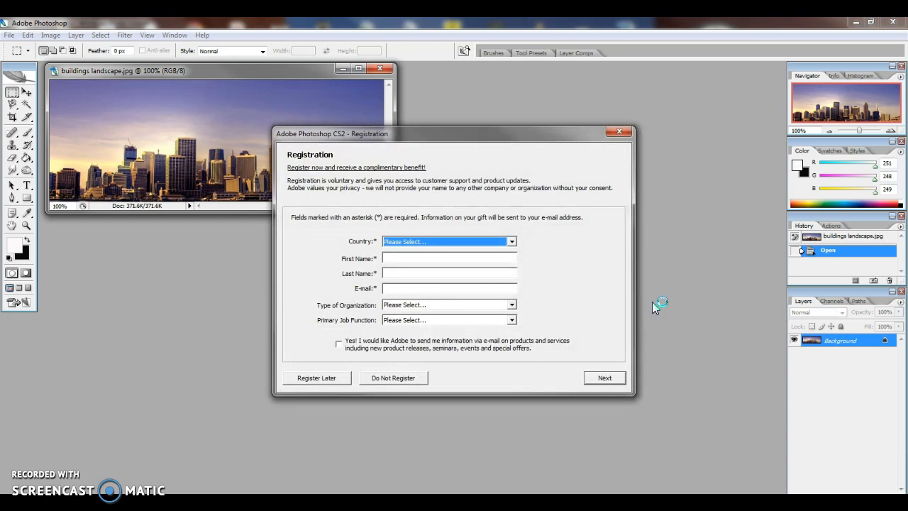
pyautogui.click(393, 378)
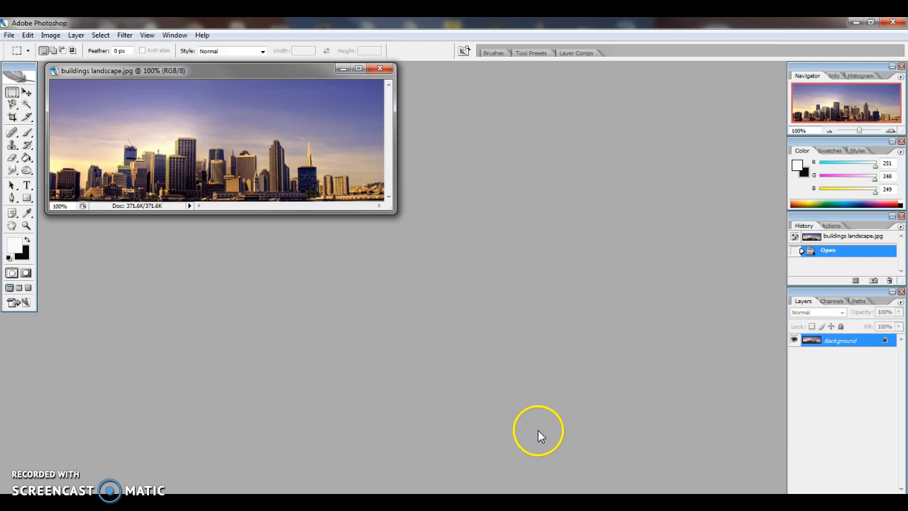
pyautogui.click(359, 68)
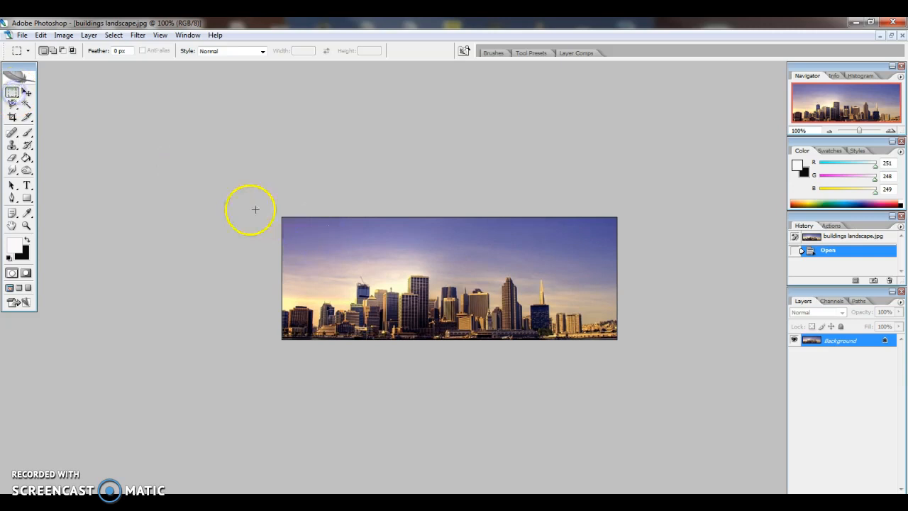
# Copy the whole skyline image using a Rectangular Marquee selection, and close the original file
pyautogui.click(286, 232)
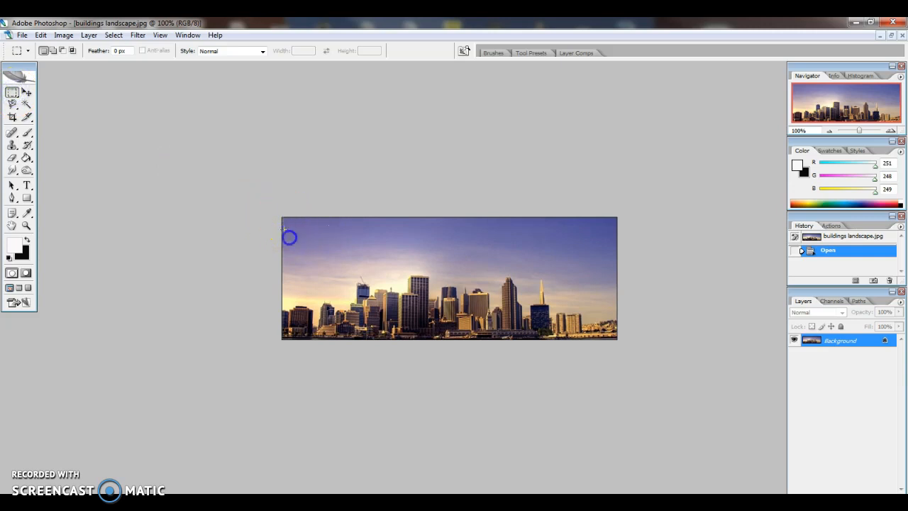
pyautogui.moveTo(379, 298); pyautogui.dragTo(619, 338)
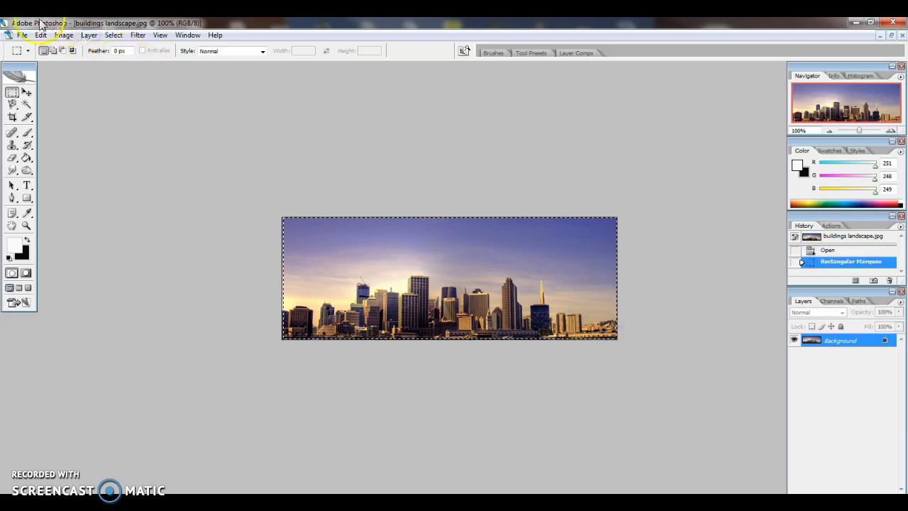
pyautogui.click(40, 35)
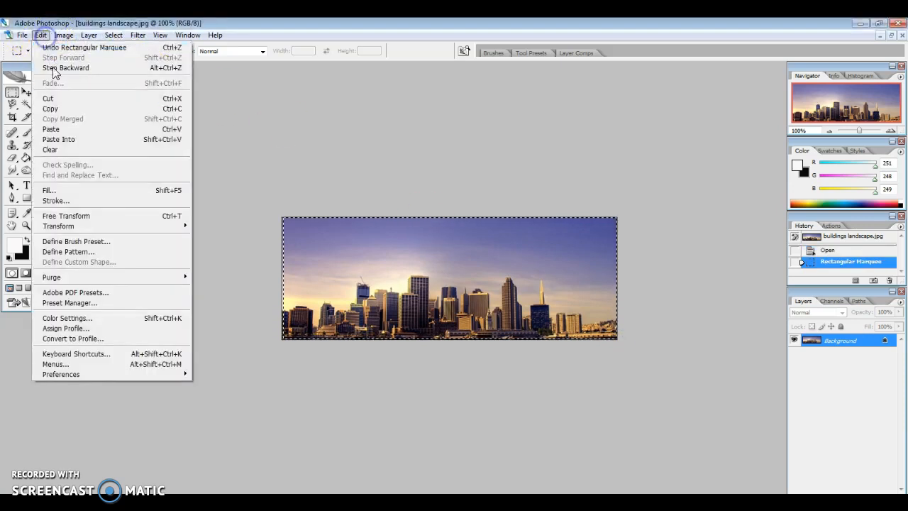
pyautogui.click(64, 109)
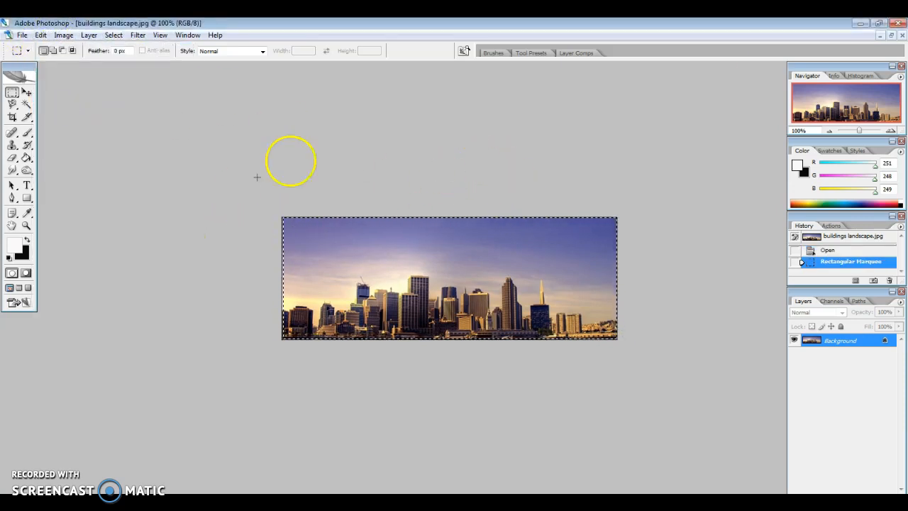
pyautogui.click(900, 37)
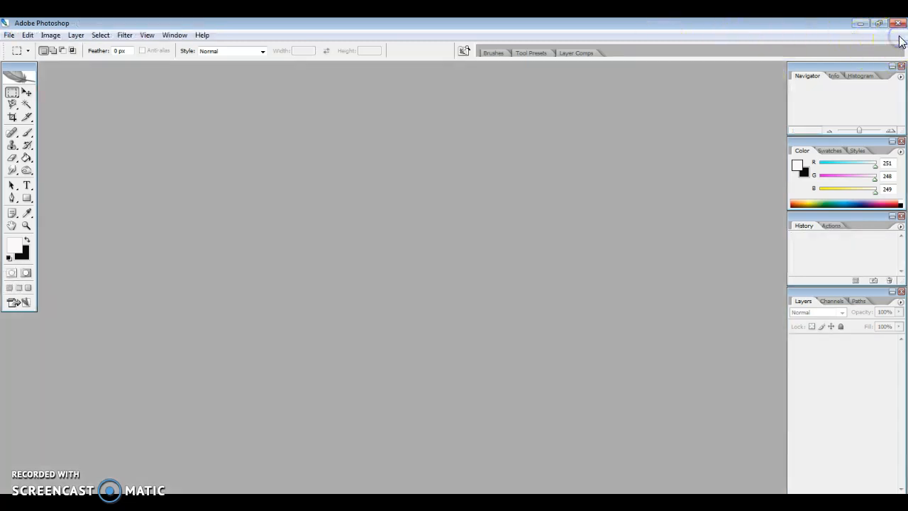
# Create a new transparent document from the clipboard preset, keeping the 588-pixel width and setting the height to 428 pixels
pyautogui.click(9, 37)
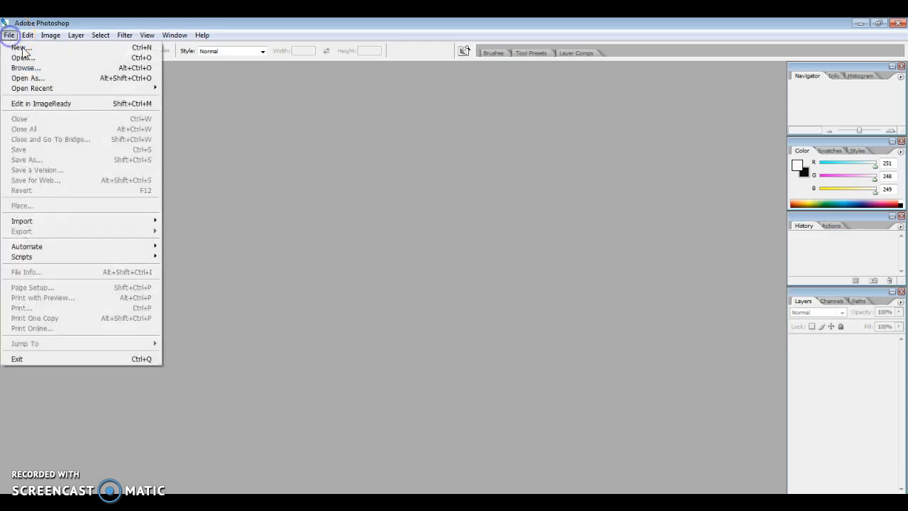
pyautogui.click(22, 48)
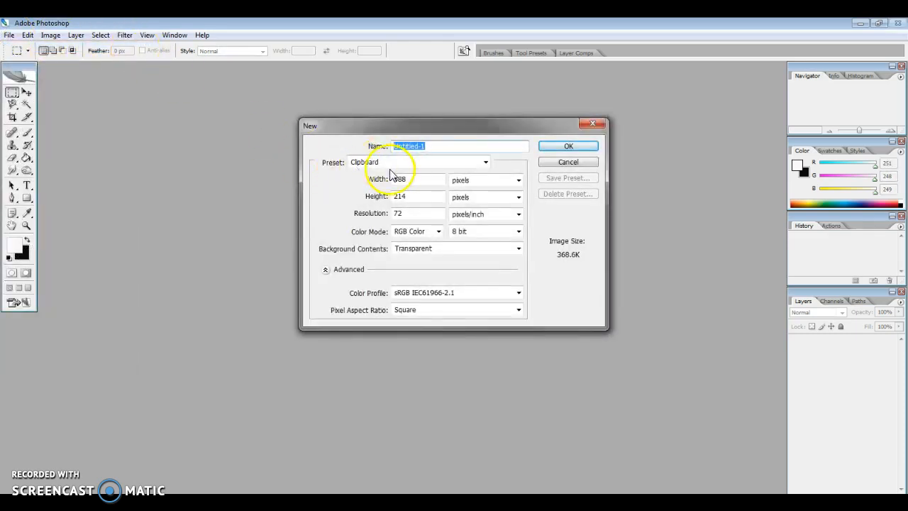
pyautogui.click(411, 196)
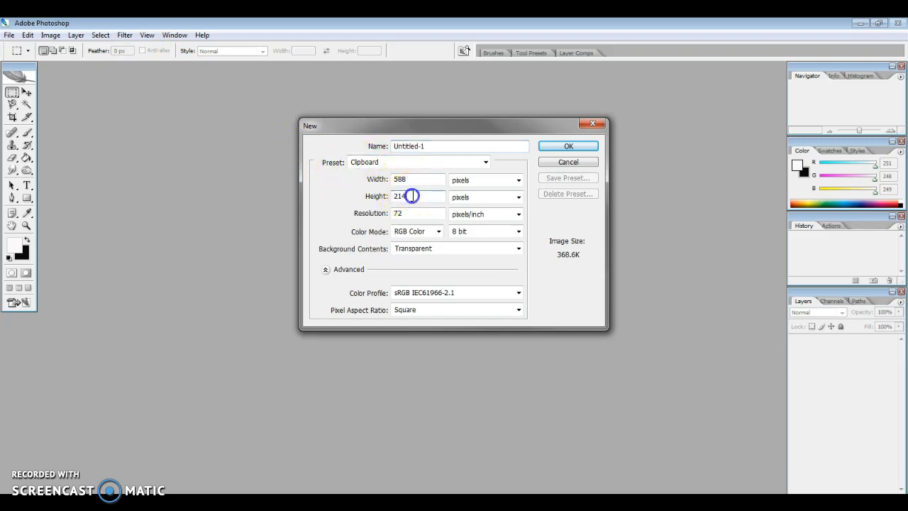
pyautogui.moveTo(411, 197); pyautogui.dragTo(369, 197)
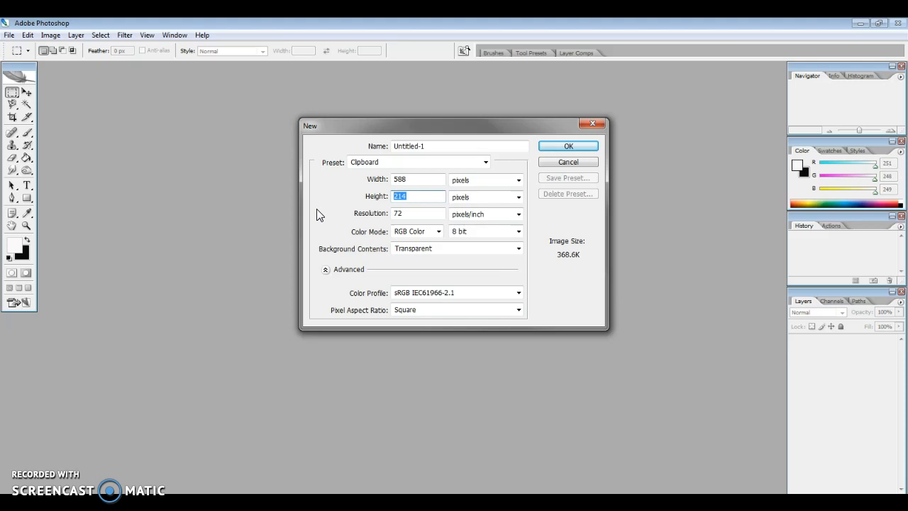
pyautogui.write('428')
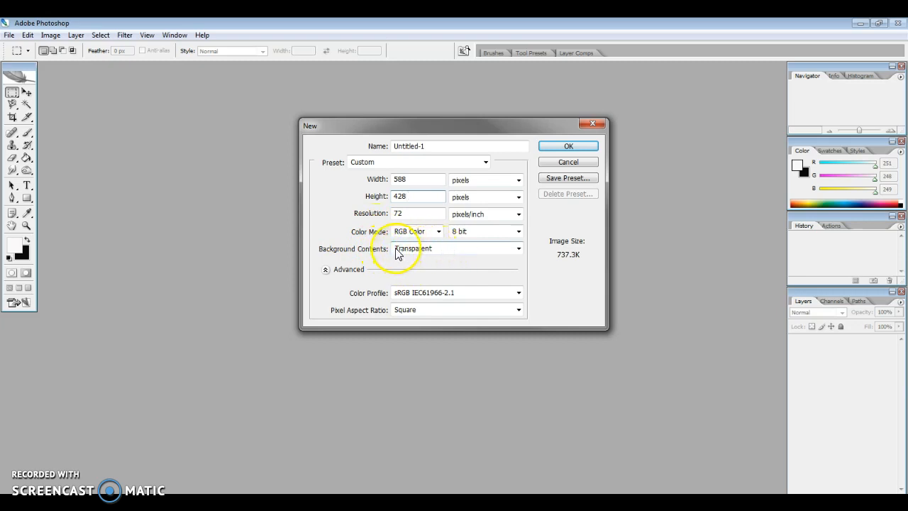
pyautogui.click(569, 147)
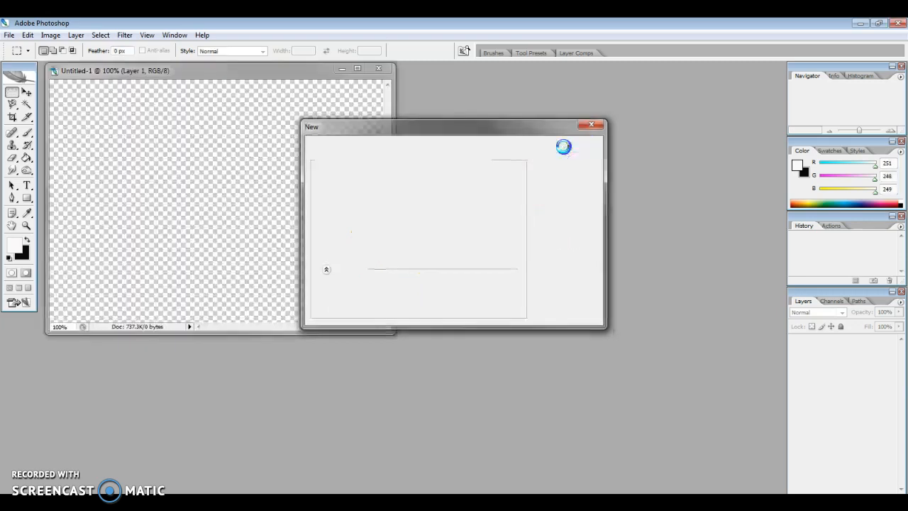
# Maximize the new document, paste the copied skyline, and move it to the upper half of the canvas
pyautogui.moveTo(237, 73); pyautogui.dragTo(414, 112)
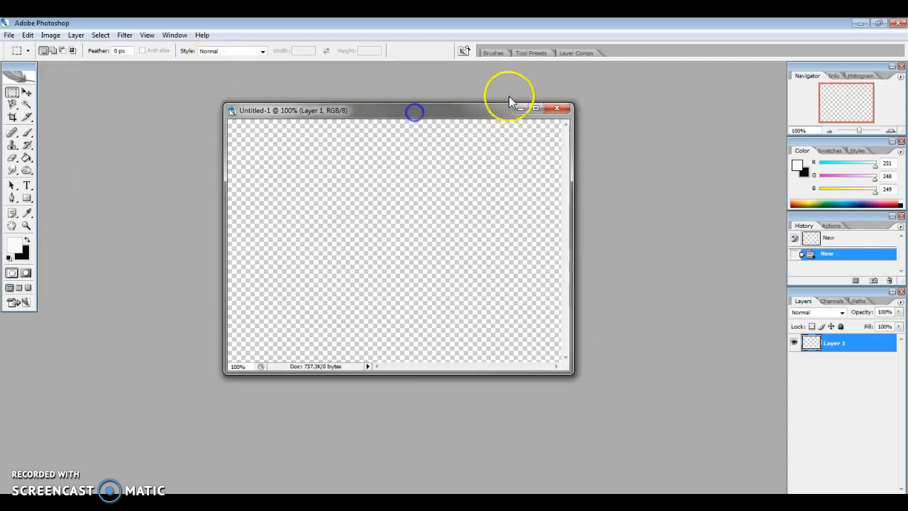
pyautogui.click(536, 110)
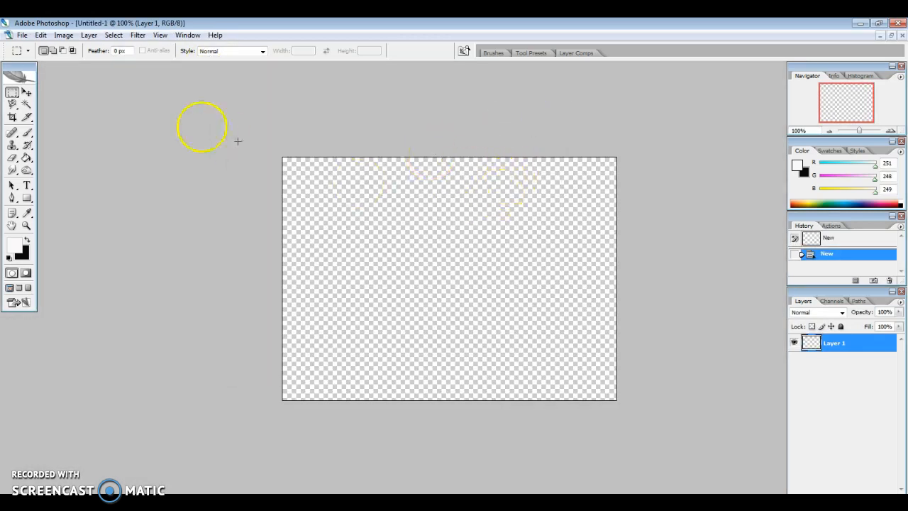
pyautogui.click(41, 35)
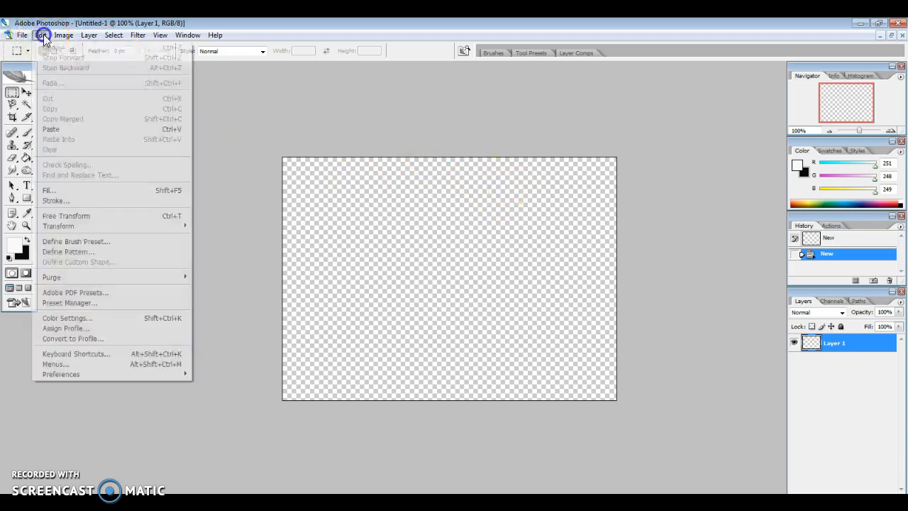
pyautogui.click(44, 129)
pyautogui.click(26, 92)
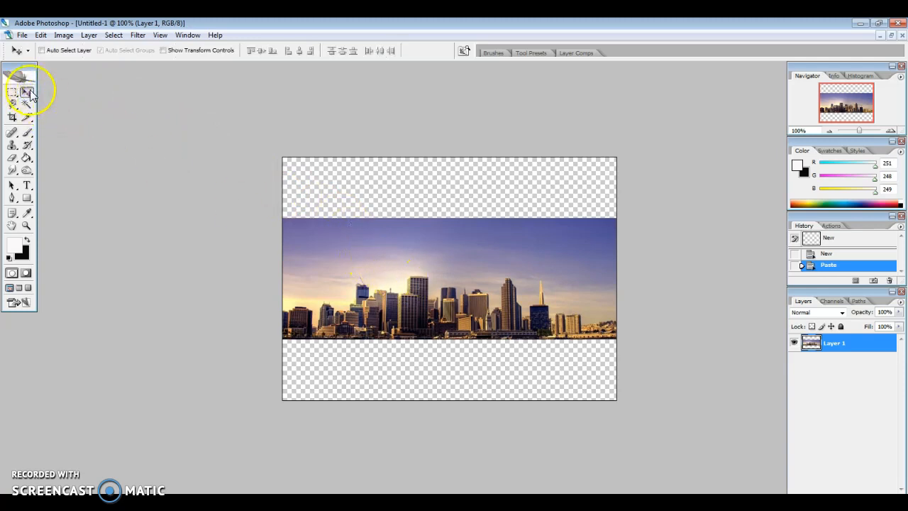
pyautogui.moveTo(443, 267); pyautogui.dragTo(442, 202)
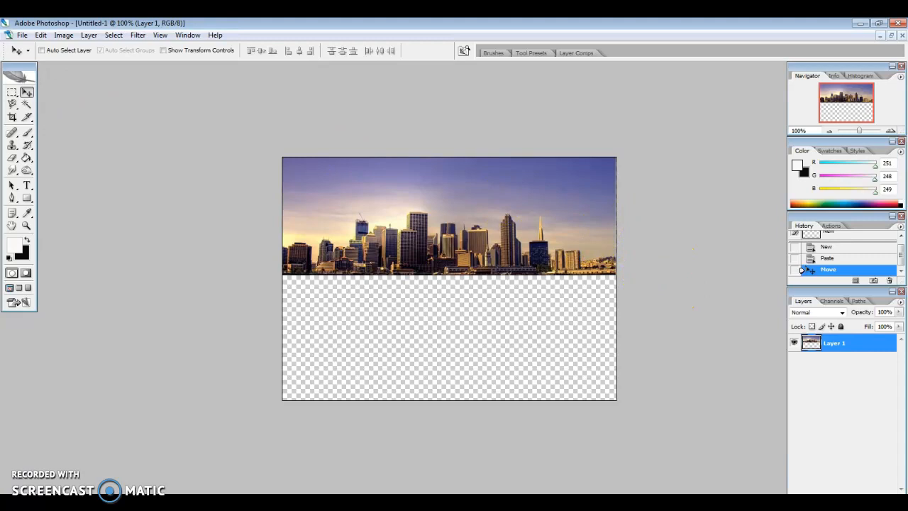
# Paste a second copy of the skyline and move it into the empty lower half of the canvas
pyautogui.click(40, 35)
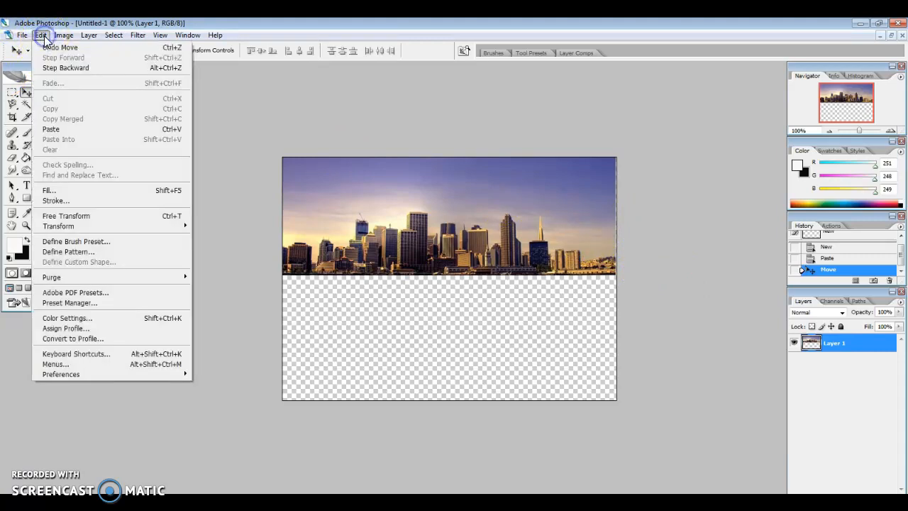
pyautogui.click(51, 130)
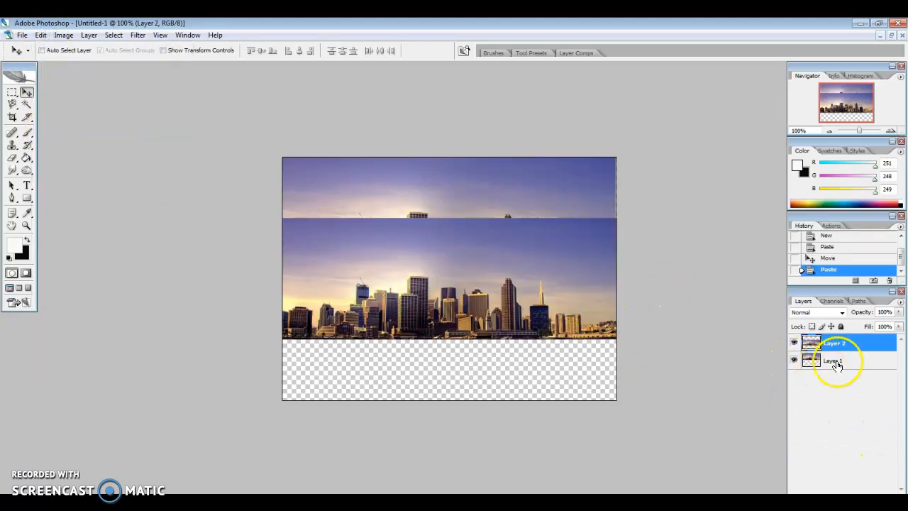
pyautogui.moveTo(442, 260); pyautogui.dragTo(441, 327)
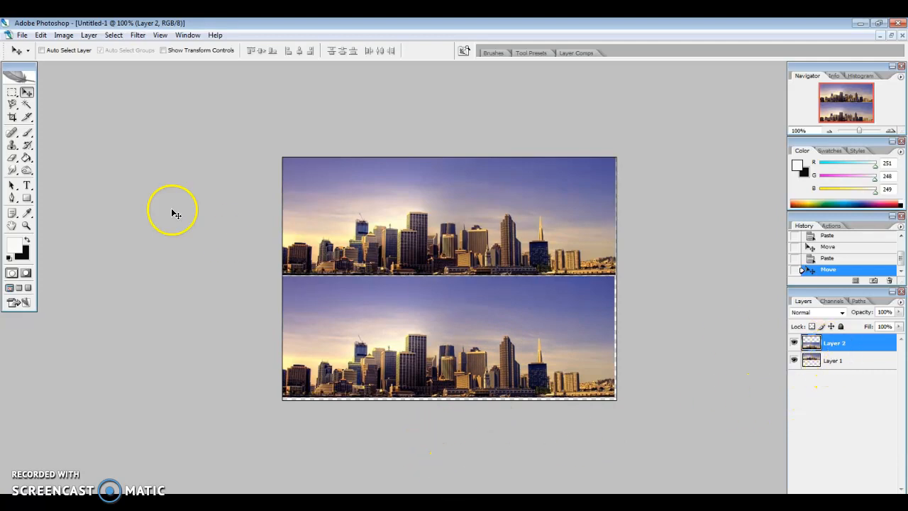
# Stretch the lower skyline copy with Free Transform to about 101.4% width and 102.8% height so it fills the lower half
pyautogui.click(41, 35)
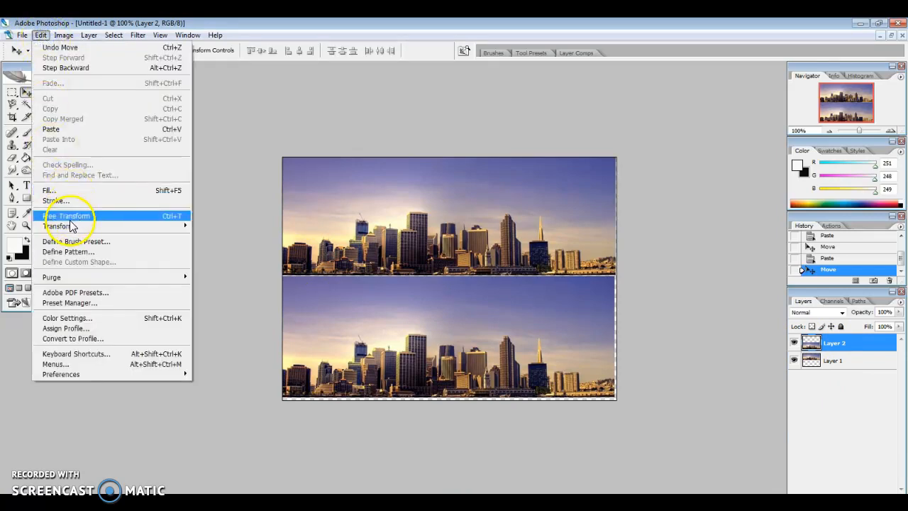
pyautogui.moveTo(71, 226)
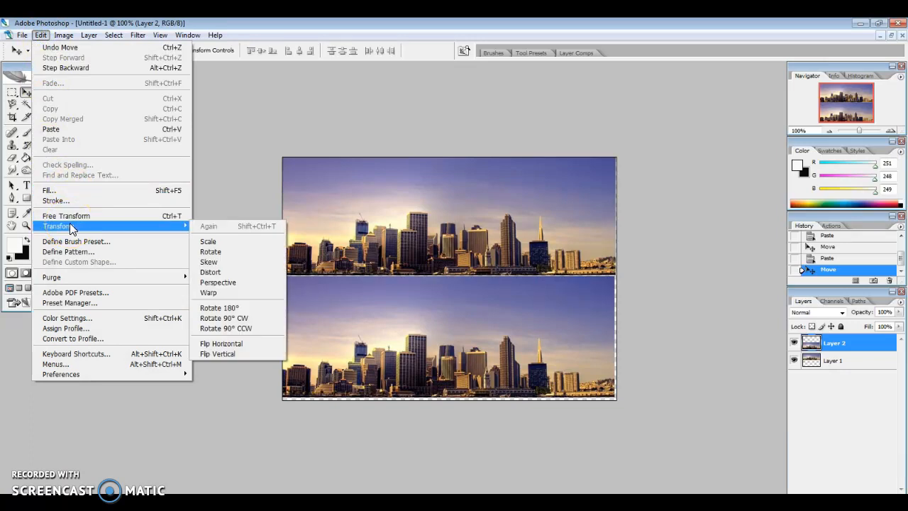
pyautogui.click(69, 217)
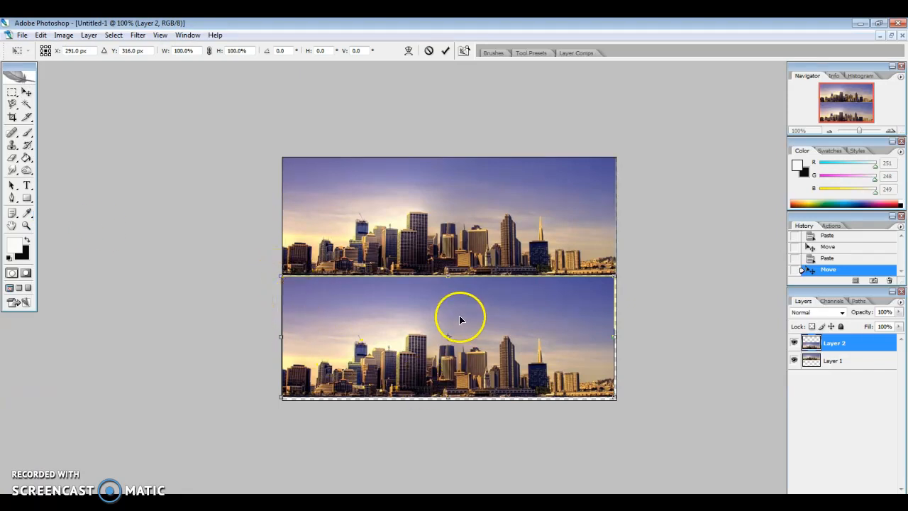
pyautogui.moveTo(615, 338); pyautogui.dragTo(621, 335)
pyautogui.moveTo(452, 399); pyautogui.dragTo(453, 401)
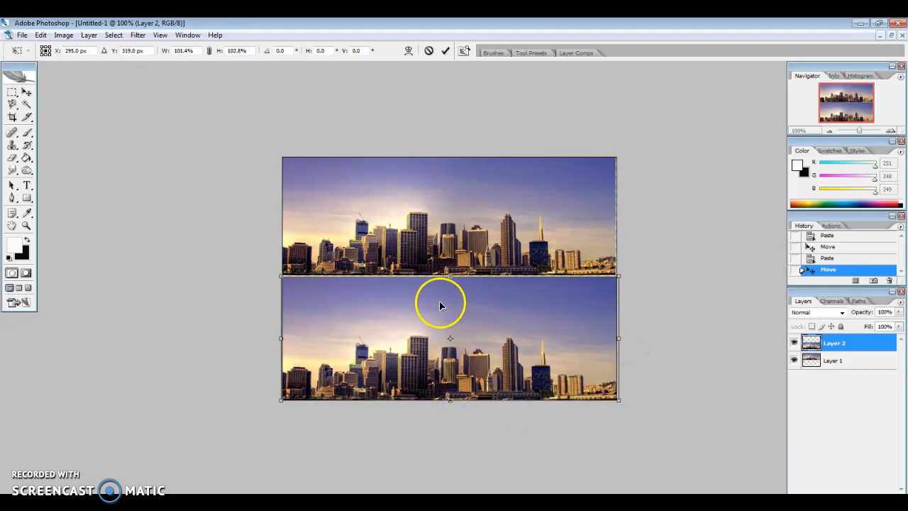
# Rotate the lower skyline copy upside down to about -179.7° and apply the transformation
pyautogui.click(42, 36)
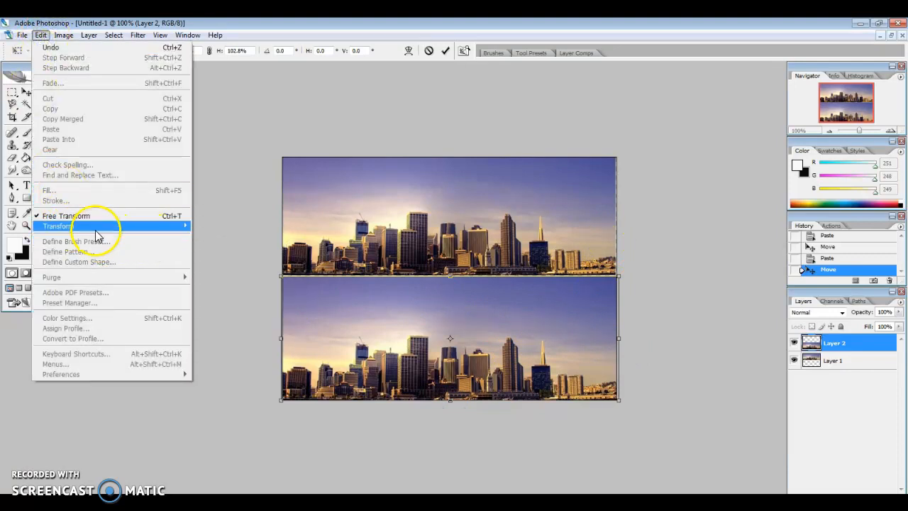
pyautogui.moveTo(149, 226)
pyautogui.click(228, 257)
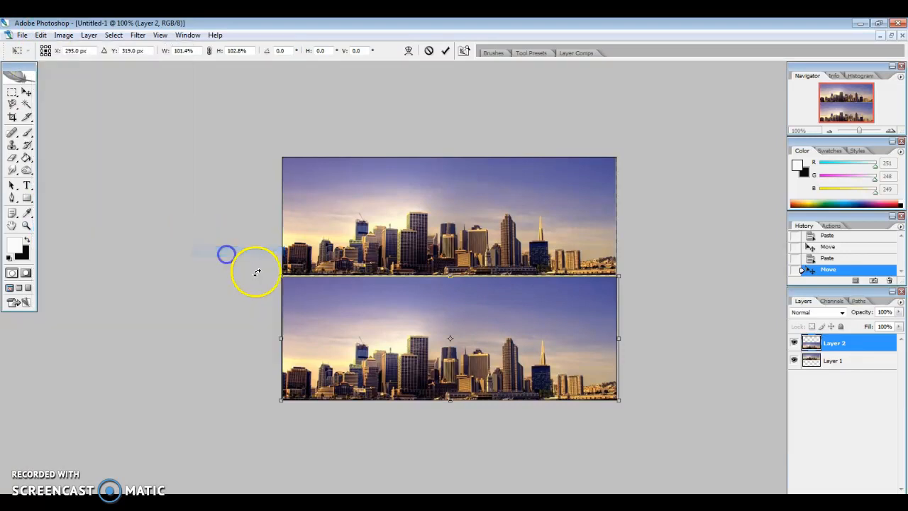
pyautogui.moveTo(277, 270); pyautogui.dragTo(600, 395)
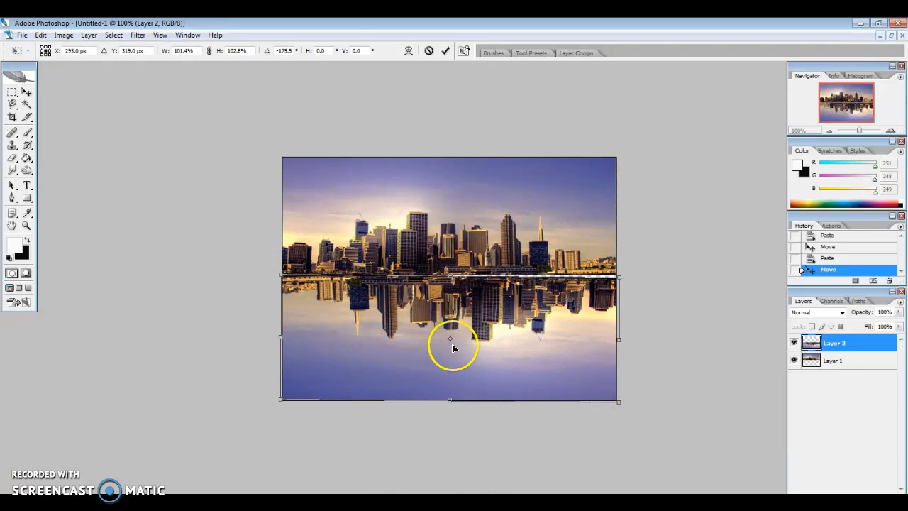
pyautogui.moveTo(620, 274); pyautogui.dragTo(621, 275)
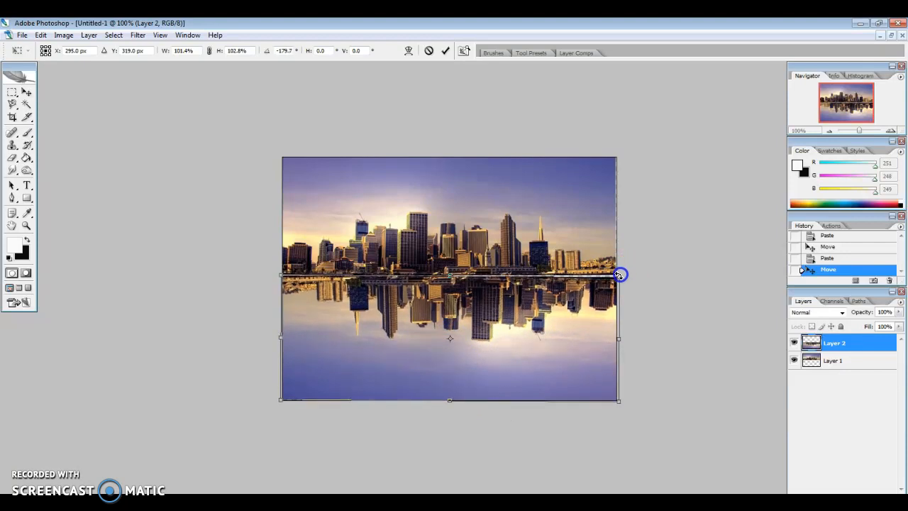
pyautogui.click(31, 94)
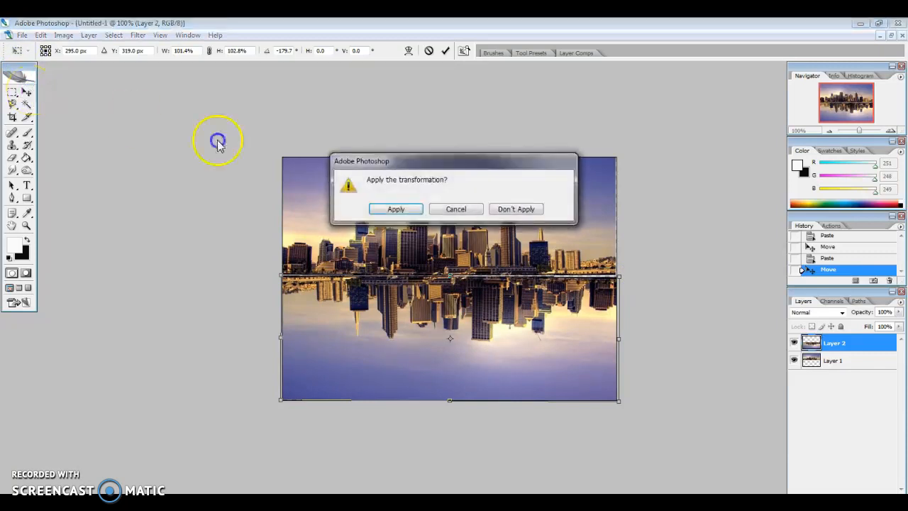
pyautogui.click(407, 211)
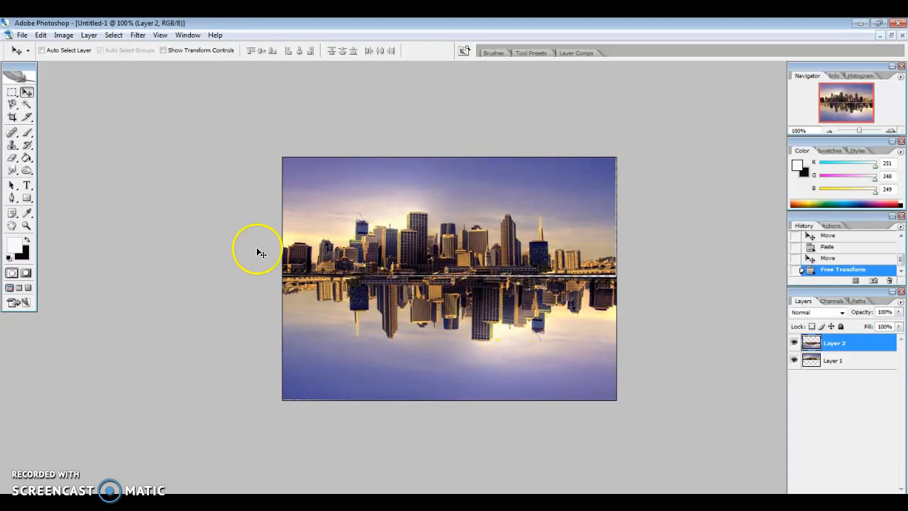
# Flip the upside-down skyline copy horizontally so it mirrors the upper skyline
pyautogui.click(40, 35)
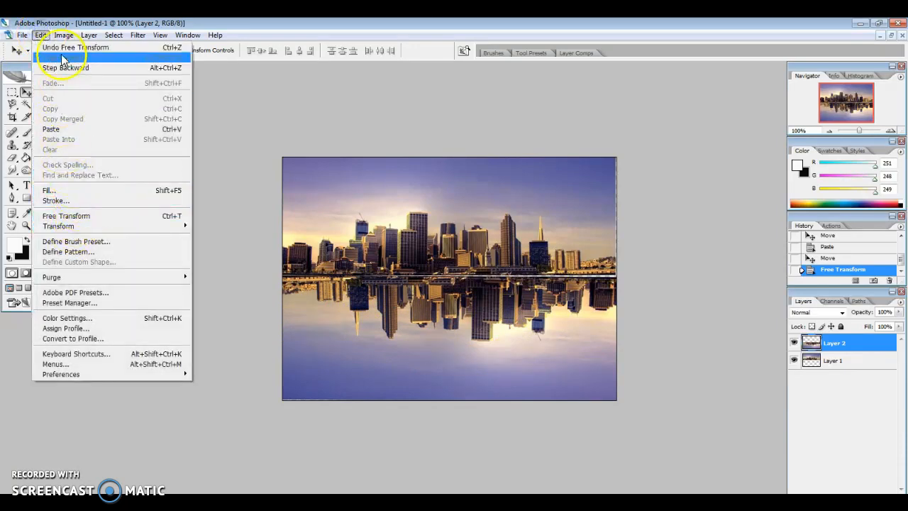
pyautogui.moveTo(132, 235)
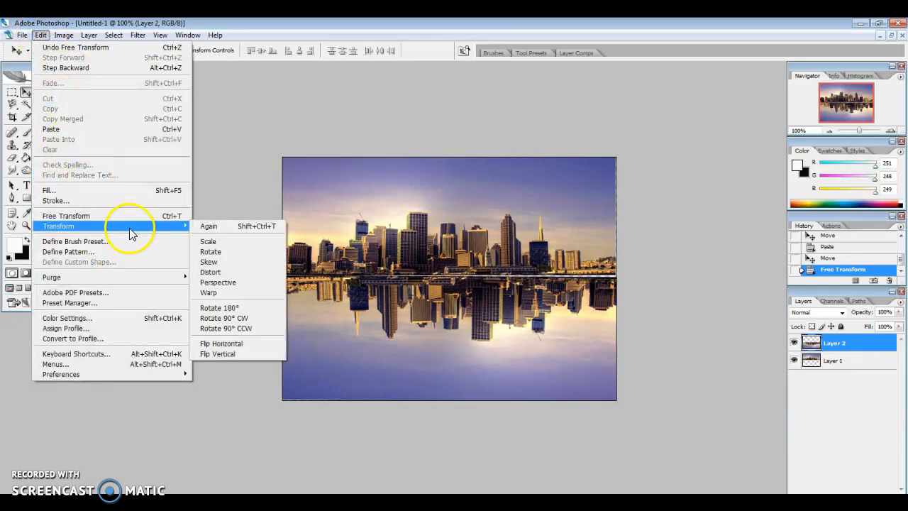
pyautogui.click(235, 346)
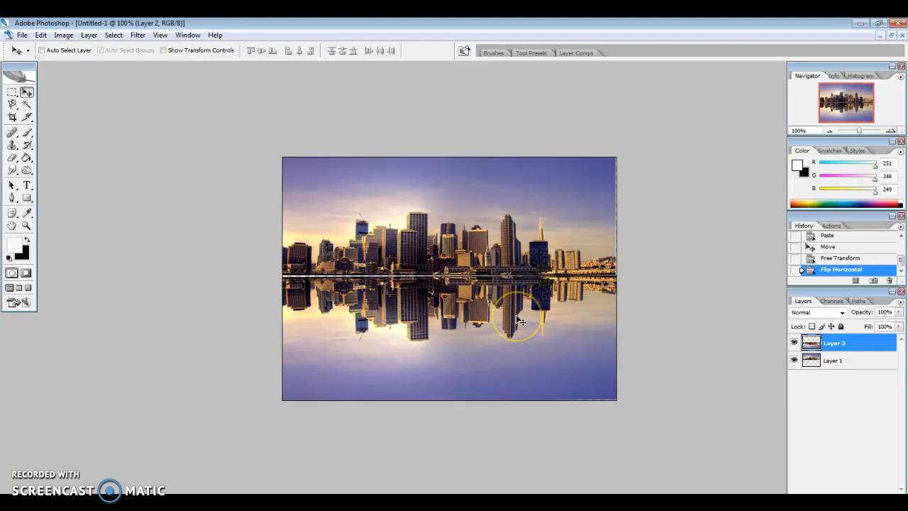
# Move the upper skyline on Layer 1 slightly down to close the gap along the waterline
pyautogui.click(839, 360)
pyautogui.click(425, 209)
pyautogui.moveTo(424, 213); pyautogui.dragTo(425, 212)
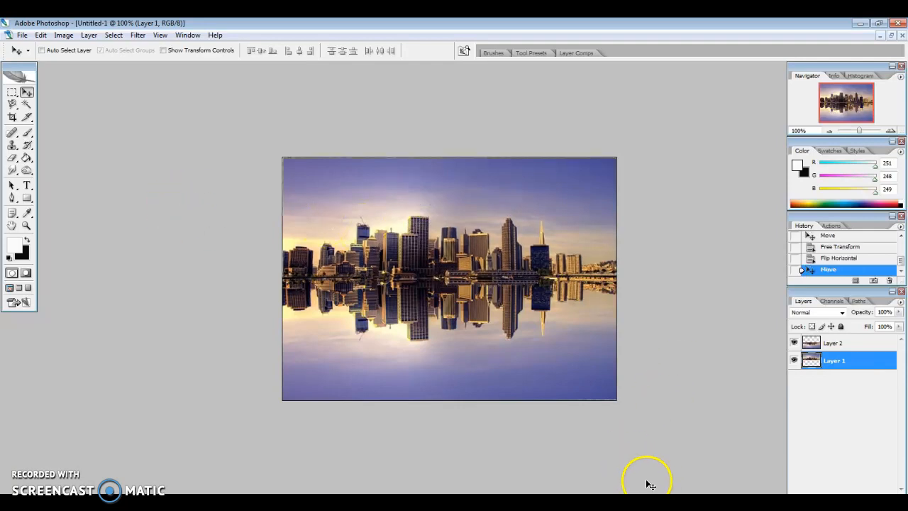
pyautogui.click(847, 369)
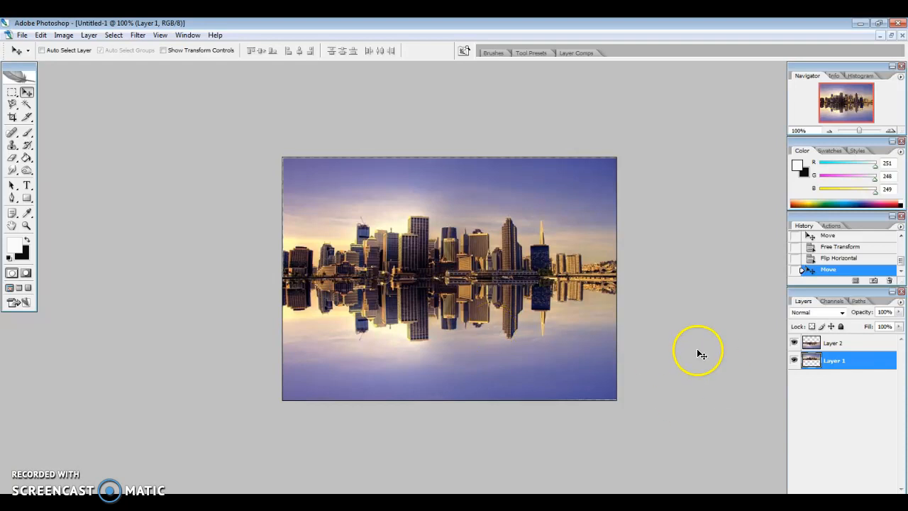
# Select Layer 2 and make a pinkish red (RGB 236, 7, 83) the foreground colour
pyautogui.click(840, 344)
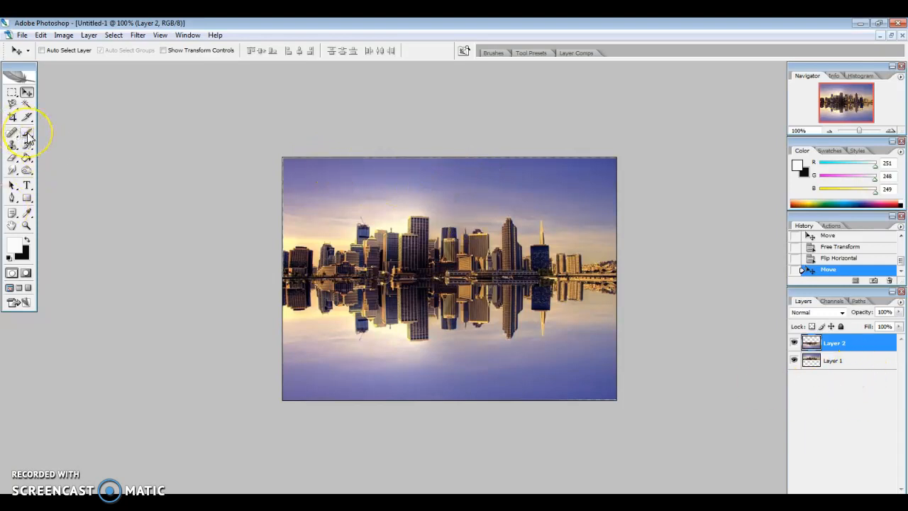
pyautogui.click(23, 253)
pyautogui.click(472, 153)
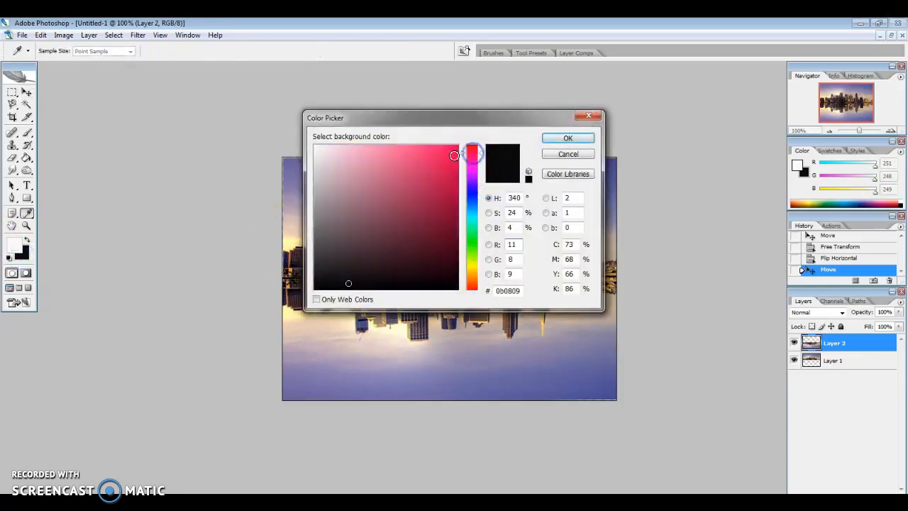
pyautogui.click(454, 155)
pyautogui.click(582, 137)
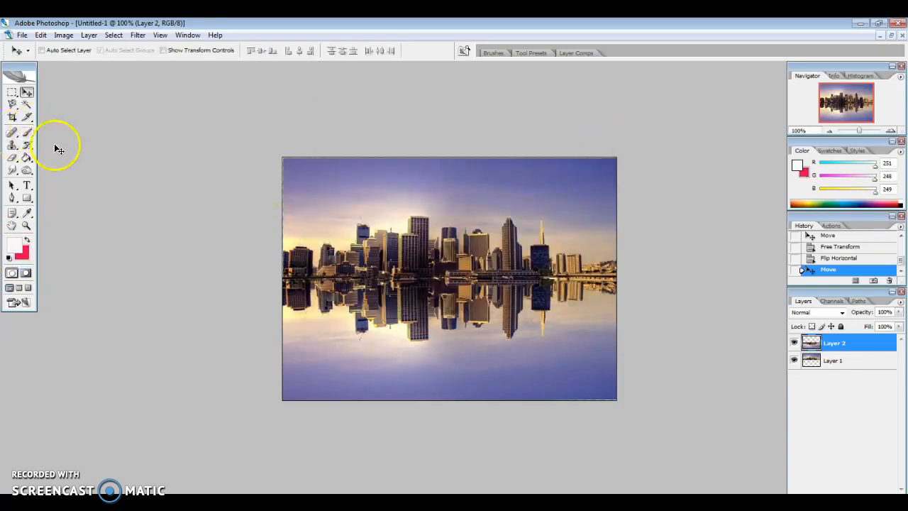
pyautogui.click(27, 240)
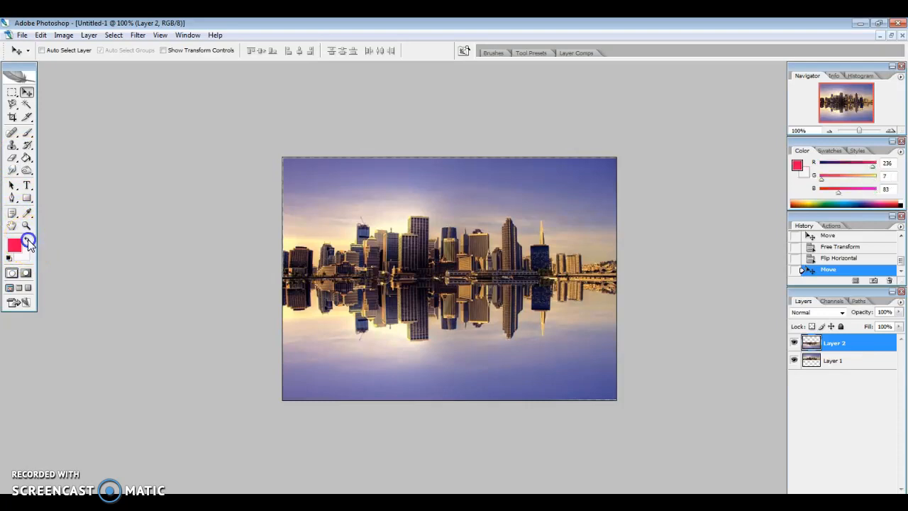
# Paint a diagonal test stroke across both halves on Layer 2 and check which layer holds it by hiding and showing each layer
pyautogui.click(27, 133)
pyautogui.moveTo(586, 183)
pyautogui.mouseDown()
pyautogui.moveTo(522, 266)
pyautogui.moveTo(436, 342)
pyautogui.moveTo(374, 376)
pyautogui.mouseUp()
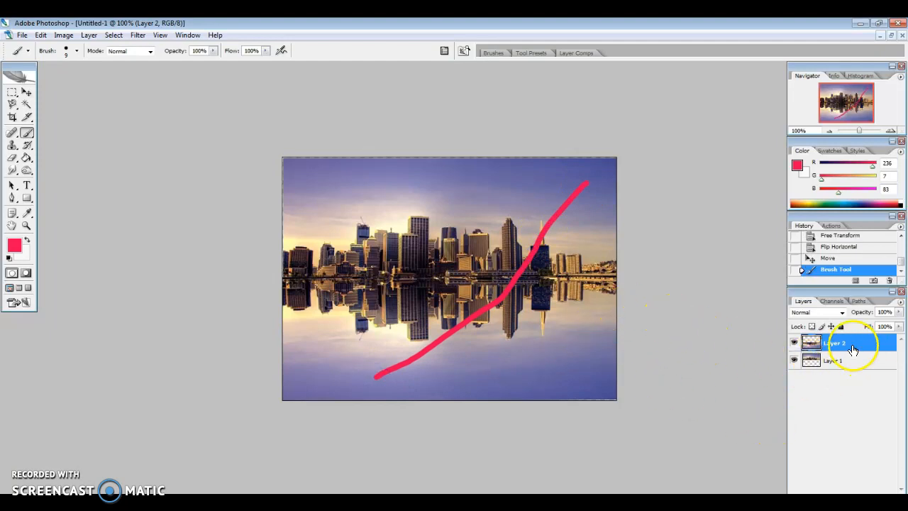
pyautogui.click(794, 344)
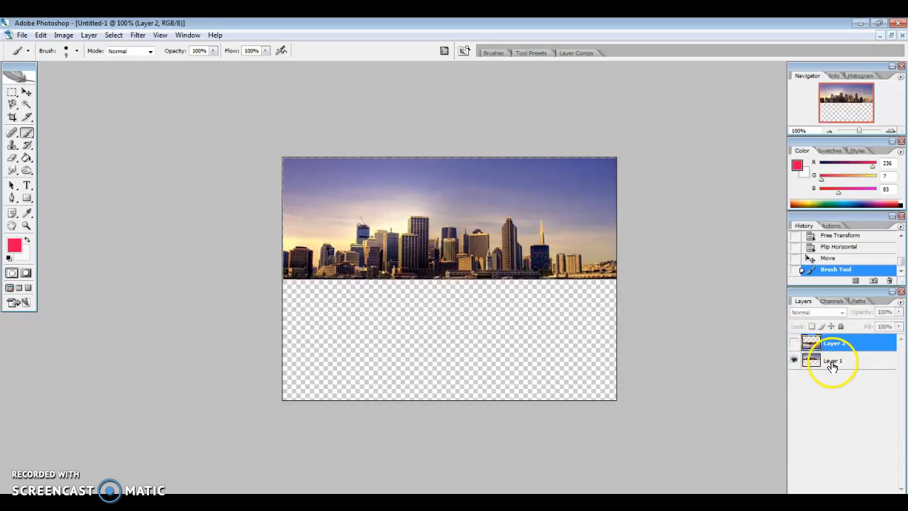
pyautogui.click(794, 344)
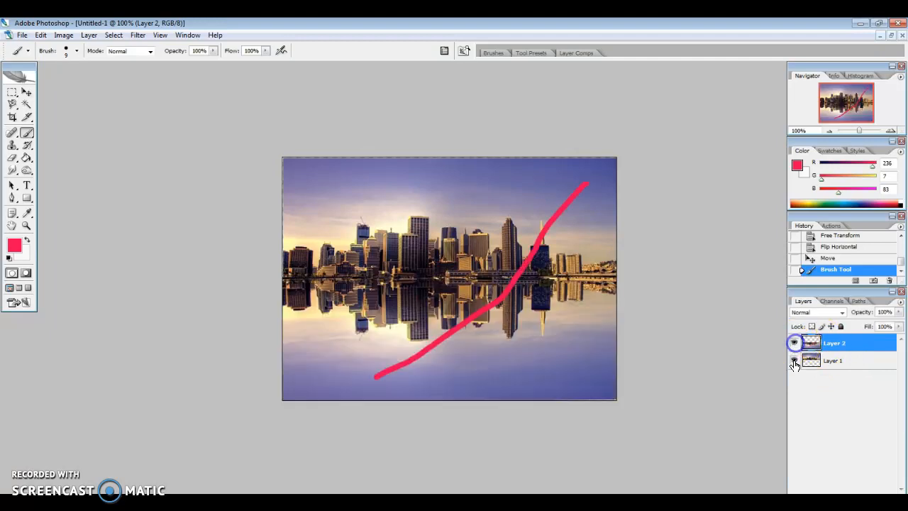
pyautogui.click(794, 362)
pyautogui.click(794, 362)
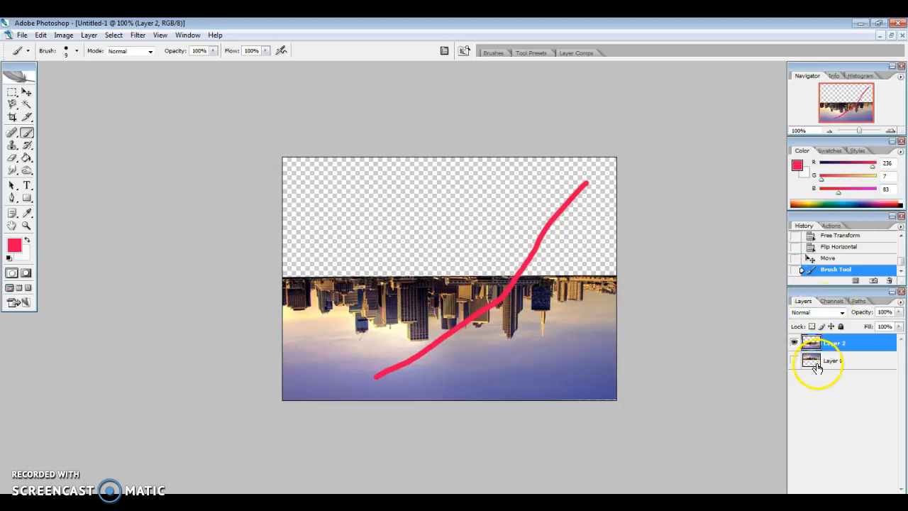
pyautogui.click(794, 362)
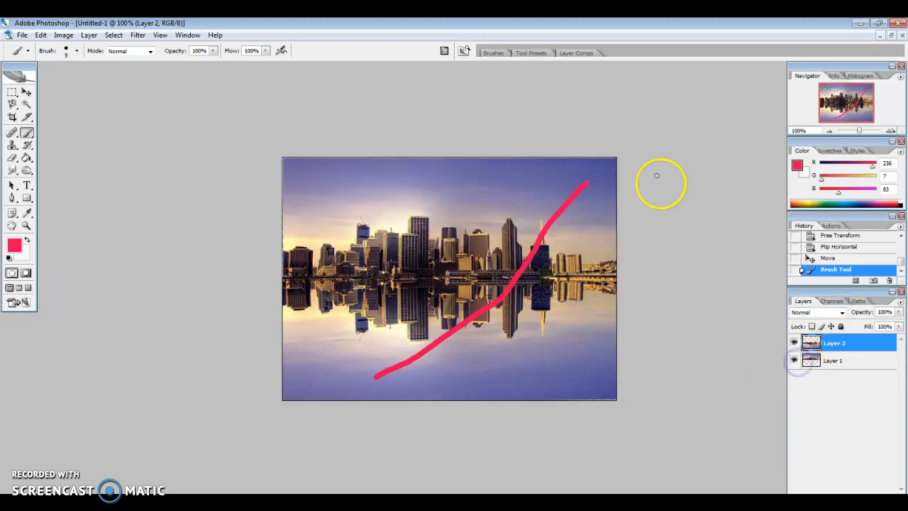
# Undo the diagonal brush stroke
pyautogui.click(40, 35)
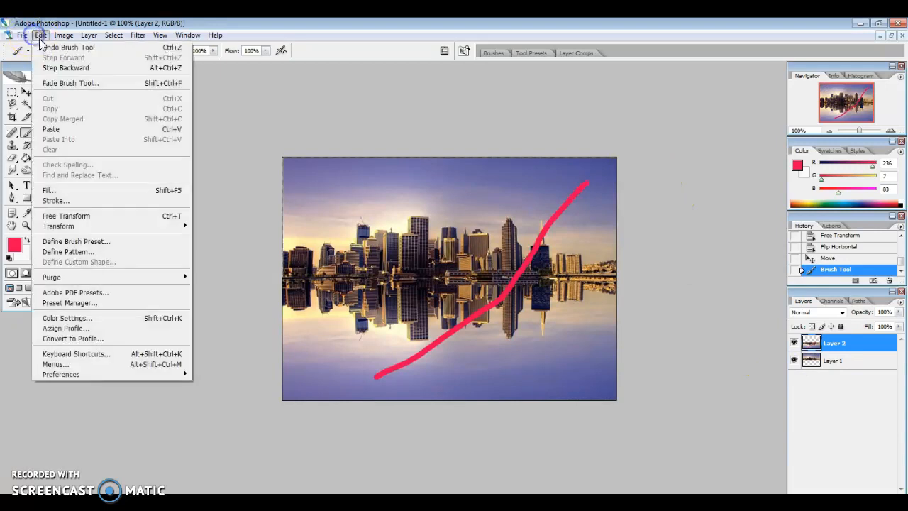
pyautogui.click(49, 48)
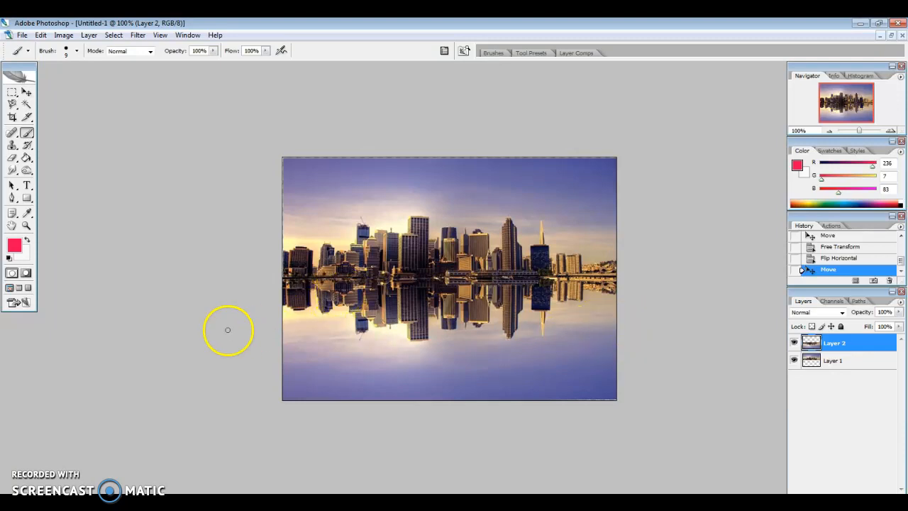
# Apply a Motion Blur to the reflection on Layer 2 with an angle of 90° and a distance of 30 pixels
pyautogui.click(138, 35)
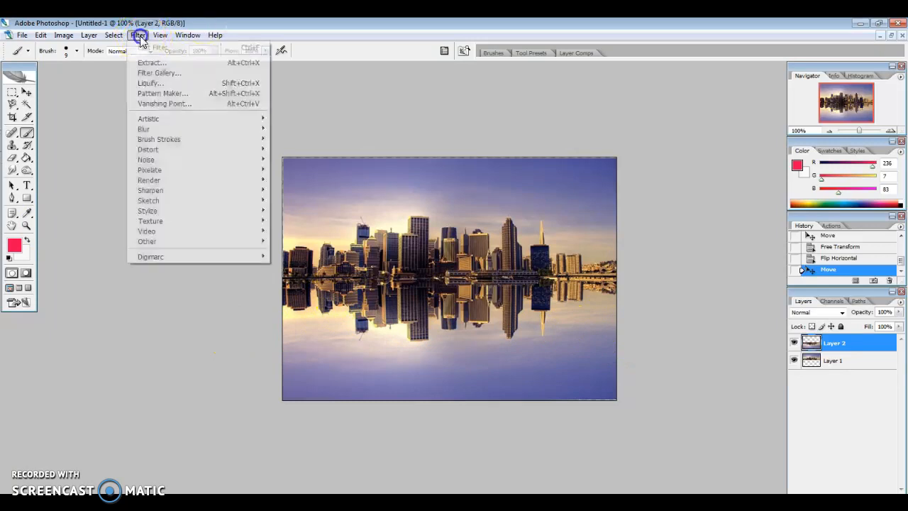
pyautogui.moveTo(152, 131)
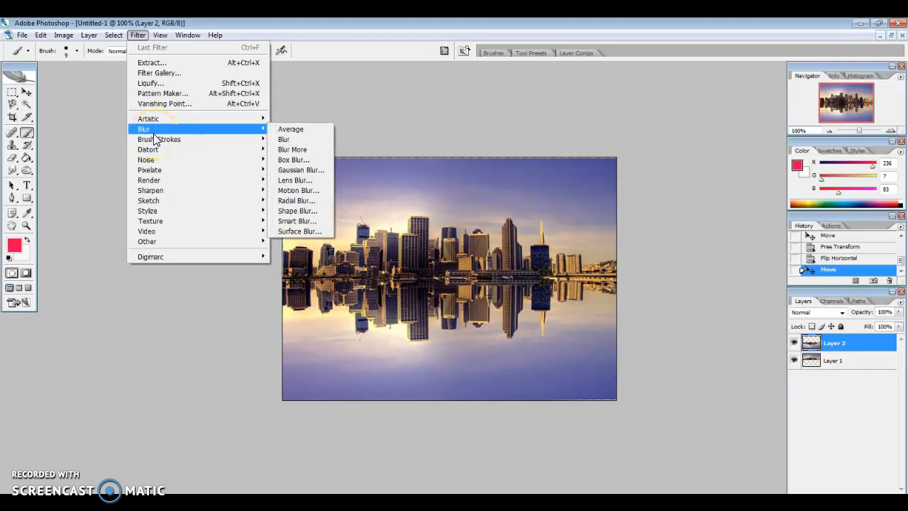
pyautogui.click(301, 193)
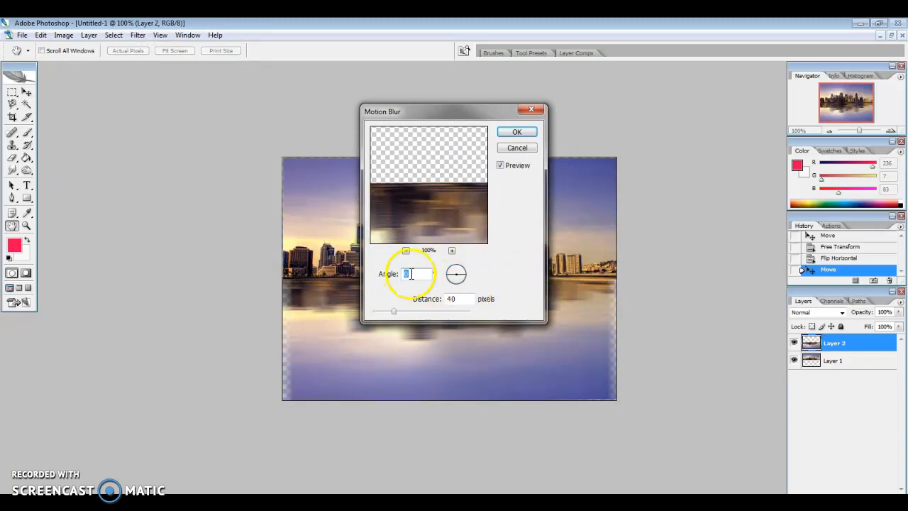
pyautogui.write('90')
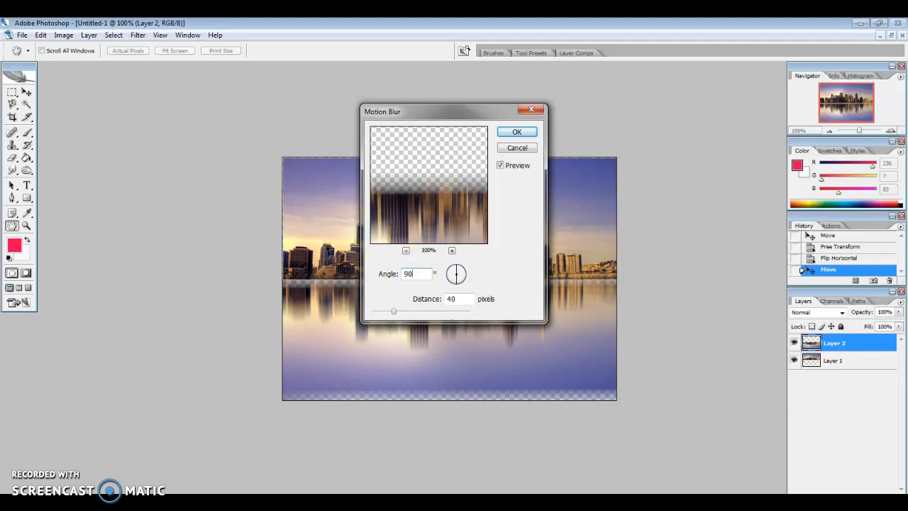
pyautogui.doubleClick(448, 299)
pyautogui.write('30')
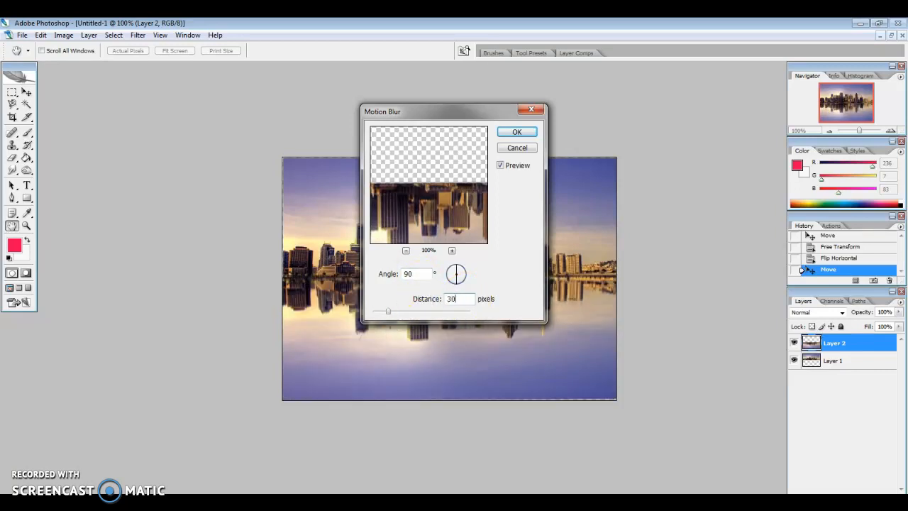
pyautogui.click(517, 132)
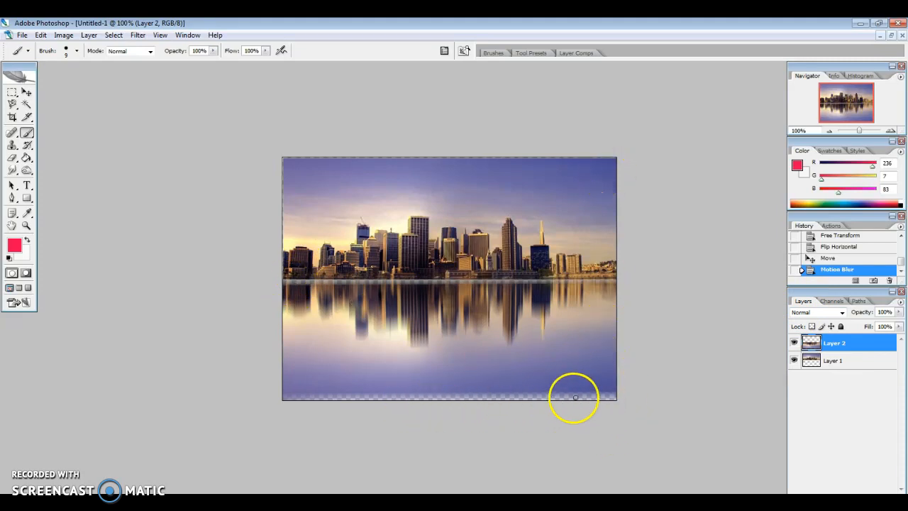
# Smudge the blurred building reflections with the Smudge tool, using a 150 px brush with 0% hardness at 20% strength
pyautogui.click(14, 173)
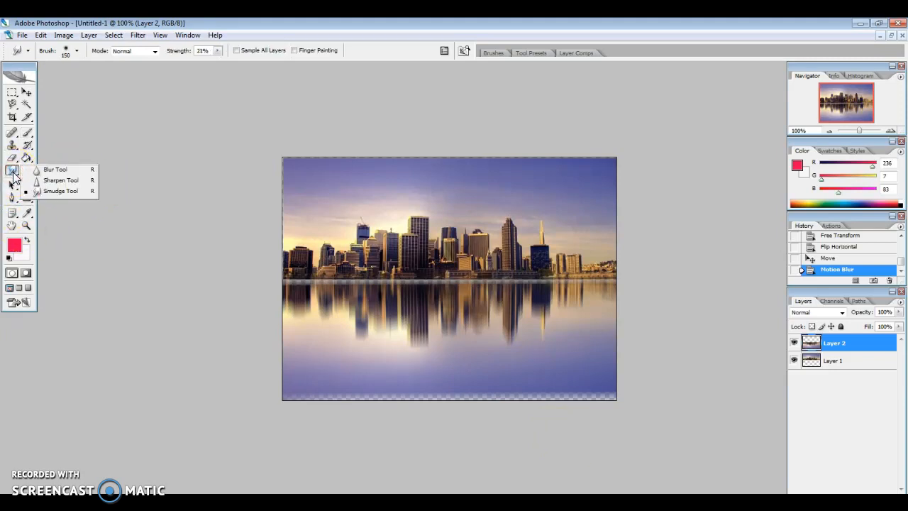
pyautogui.click(55, 192)
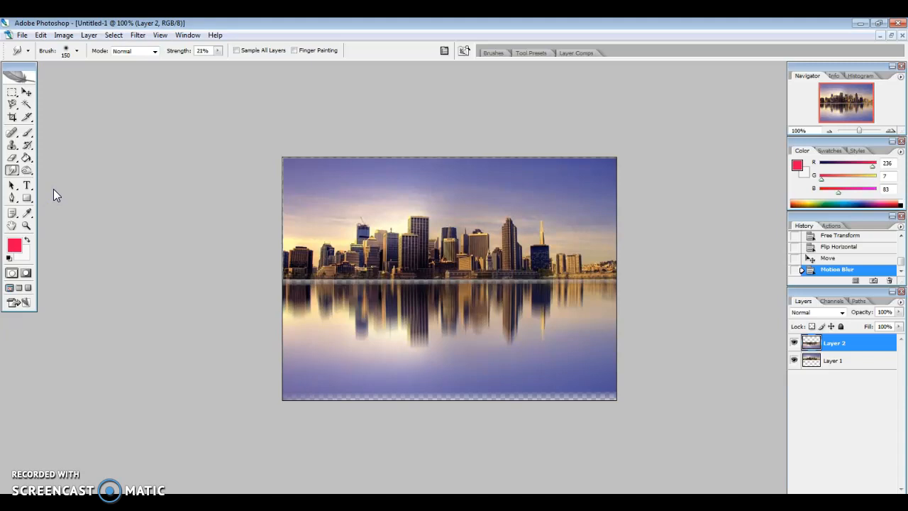
pyautogui.click(76, 51)
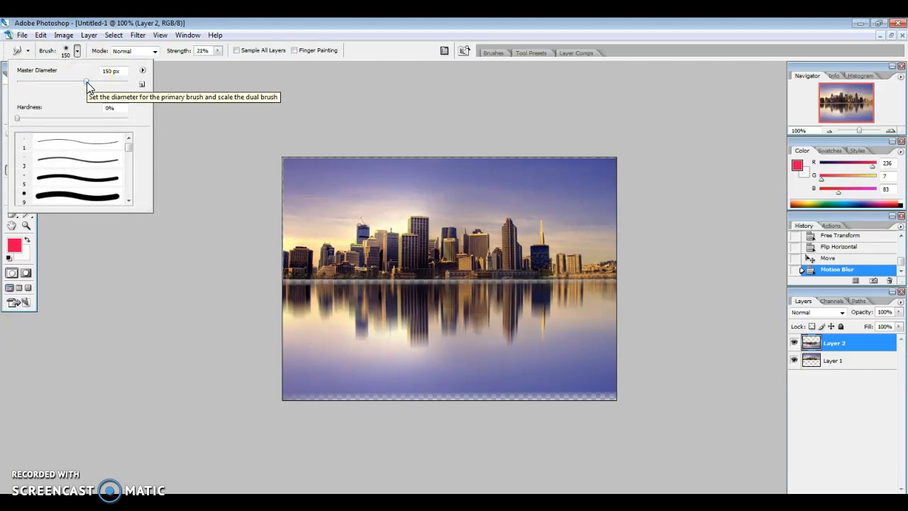
pyautogui.click(111, 108)
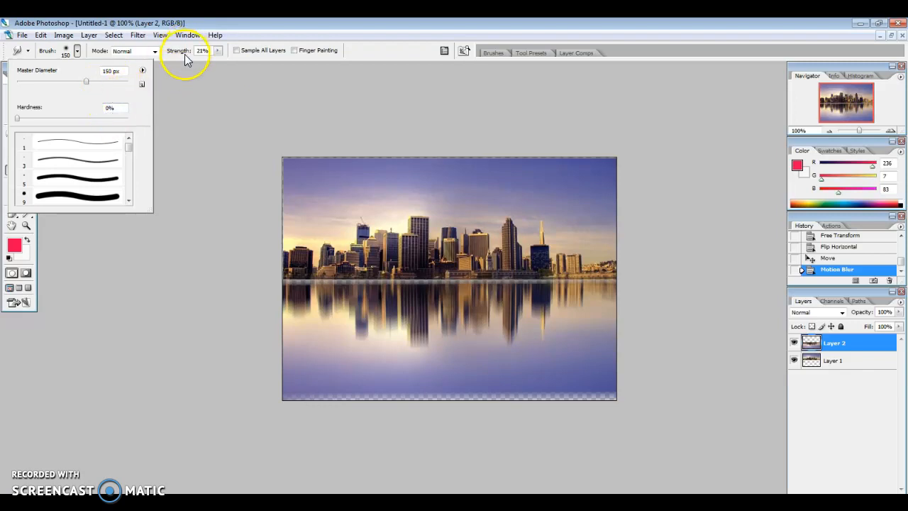
pyautogui.click(205, 51)
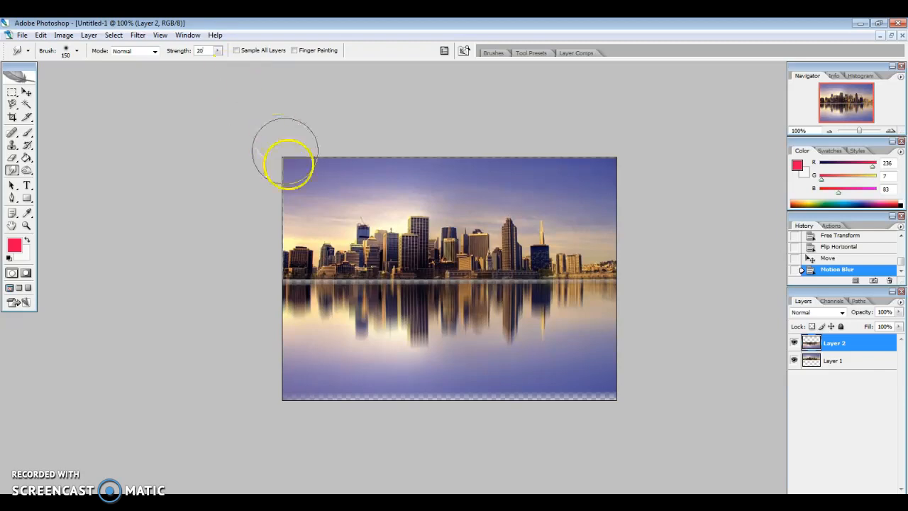
pyautogui.moveTo(429, 339)
pyautogui.mouseDown()
pyautogui.moveTo(478, 335)
pyautogui.moveTo(383, 333)
pyautogui.mouseUp()
pyautogui.moveTo(531, 331); pyautogui.dragTo(554, 324)
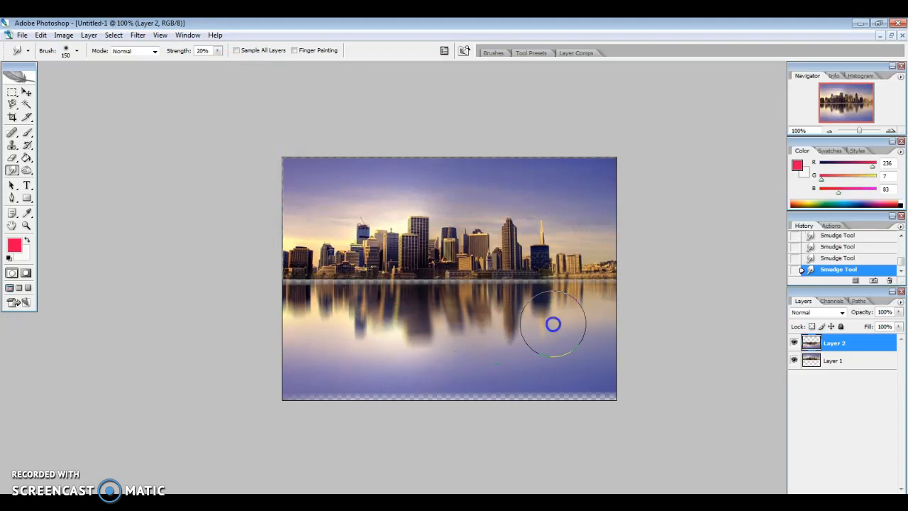
pyautogui.moveTo(314, 315); pyautogui.dragTo(343, 331)
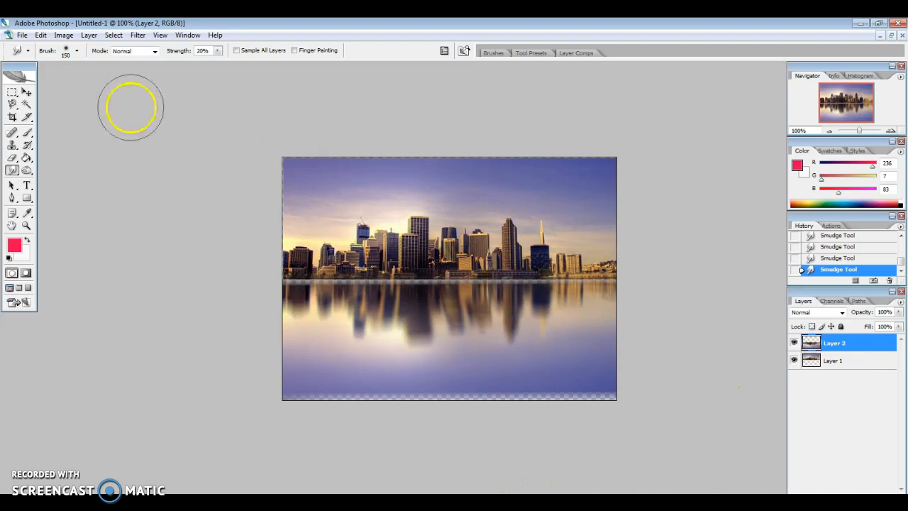
# Add a new empty layer above Layer 2 with the default name, Normal mode and 100% opacity
pyautogui.click(88, 35)
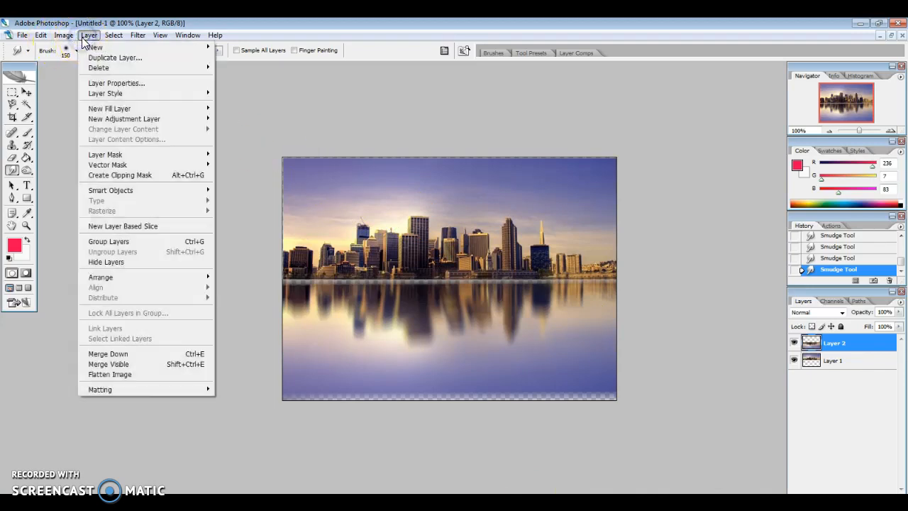
pyautogui.moveTo(177, 47)
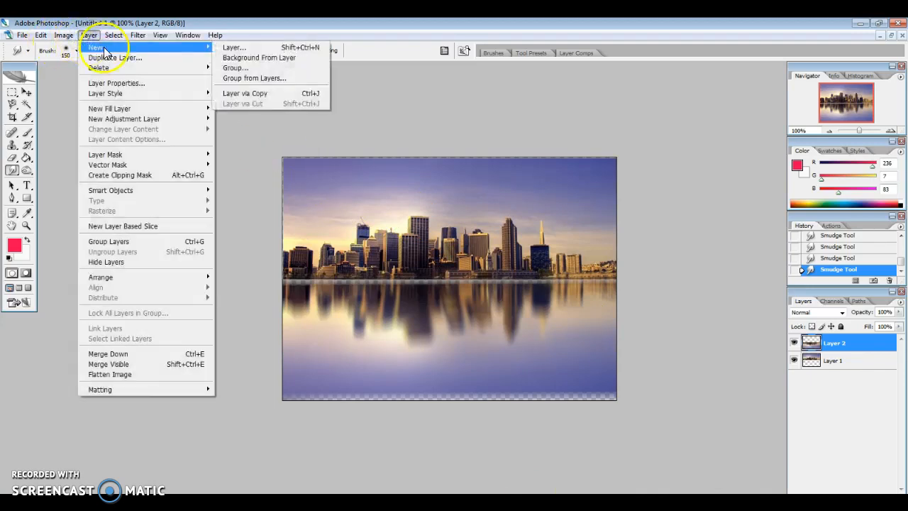
pyautogui.click(224, 49)
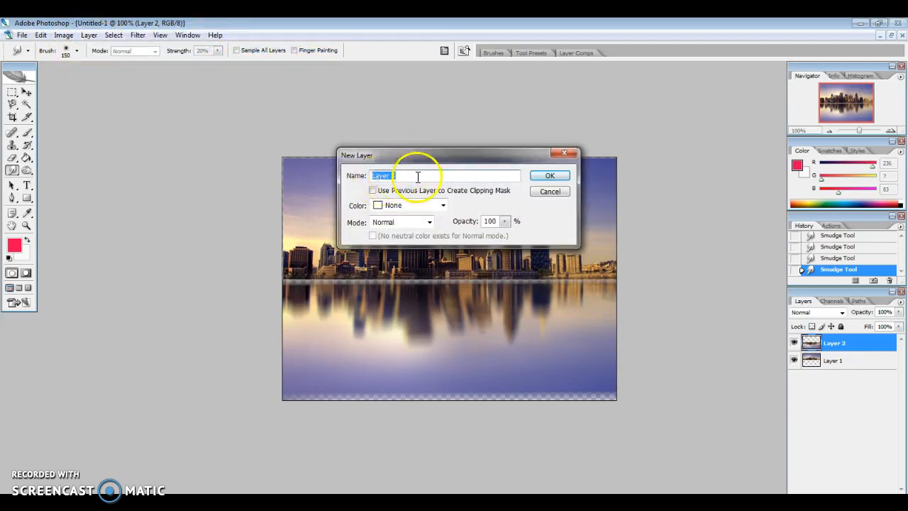
pyautogui.click(557, 181)
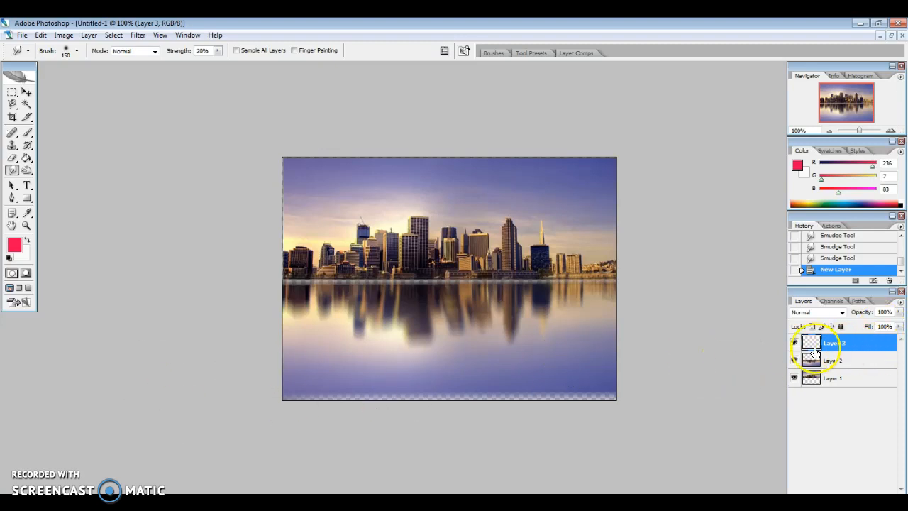
# Swap the foreground and background colors and fill Layer 3 with the near-white foreground color using the Paint Bucket
pyautogui.click(28, 242)
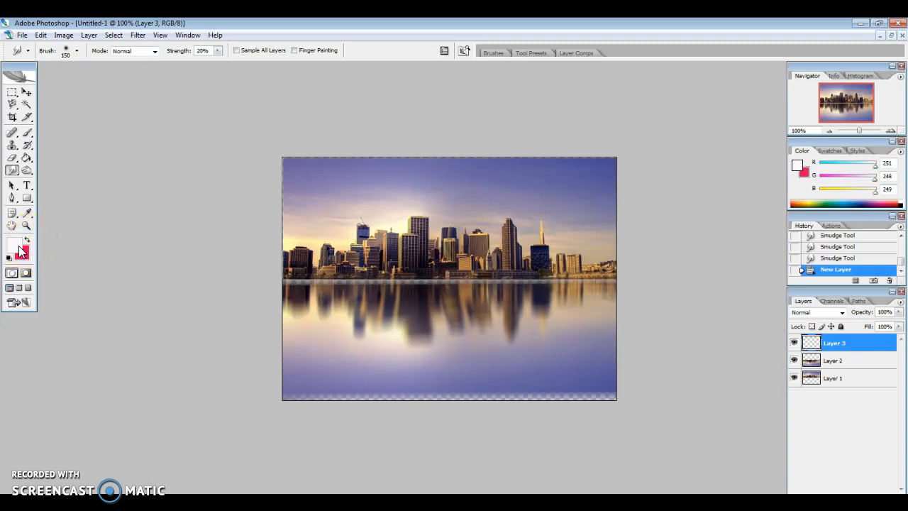
pyautogui.click(26, 160)
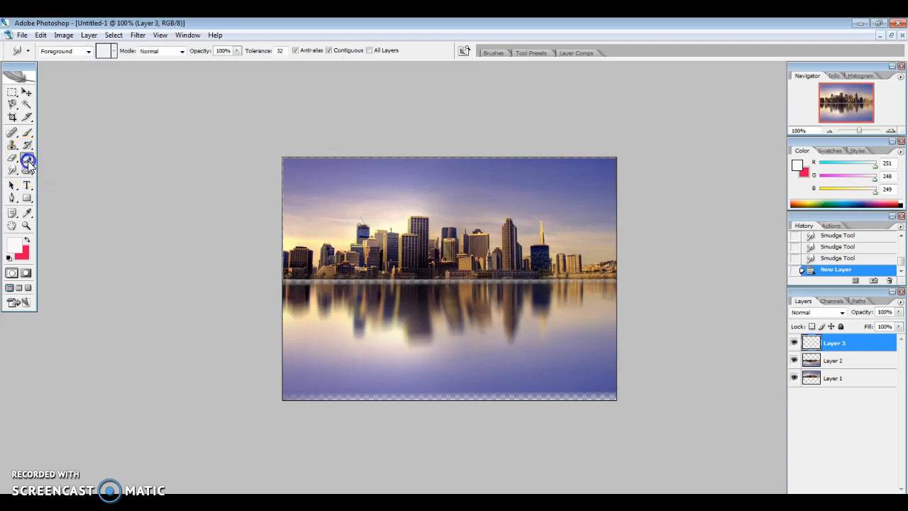
pyautogui.click(360, 269)
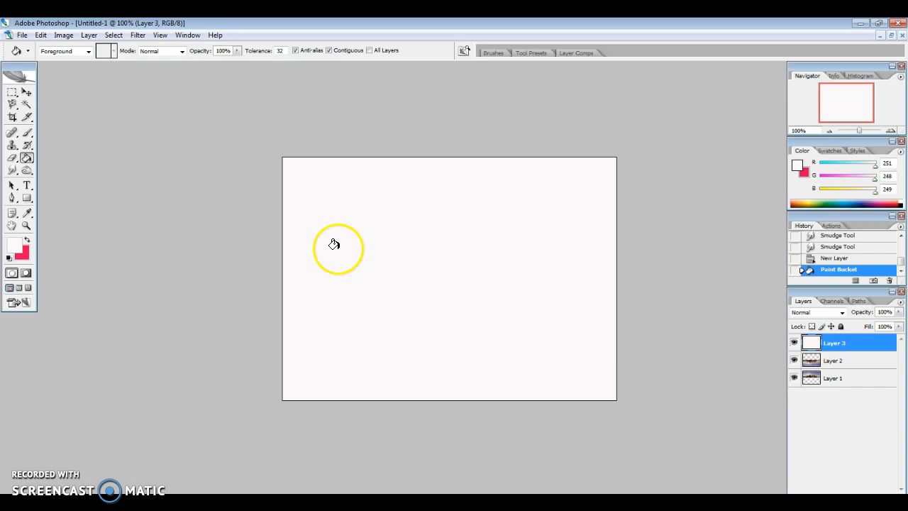
# Add monochromatic Gaussian noise to Layer 3 with an amount of 400%
pyautogui.click(137, 35)
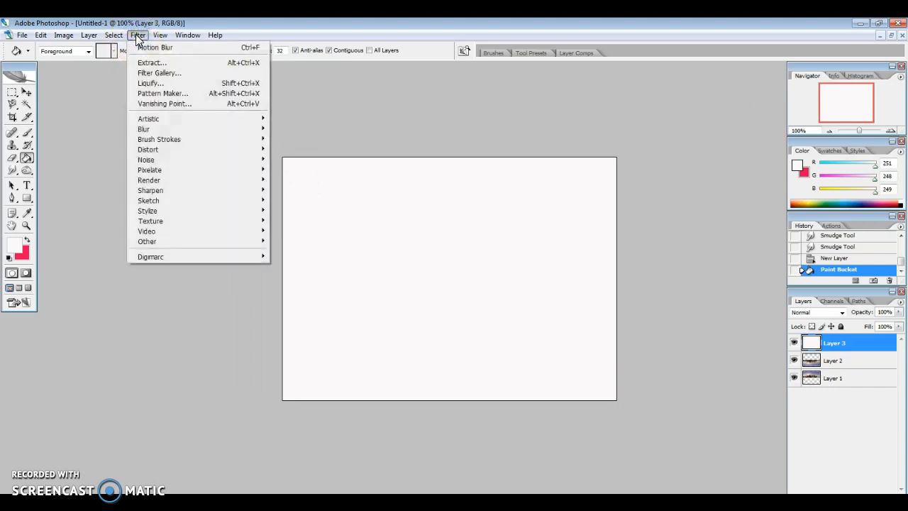
pyautogui.moveTo(169, 161)
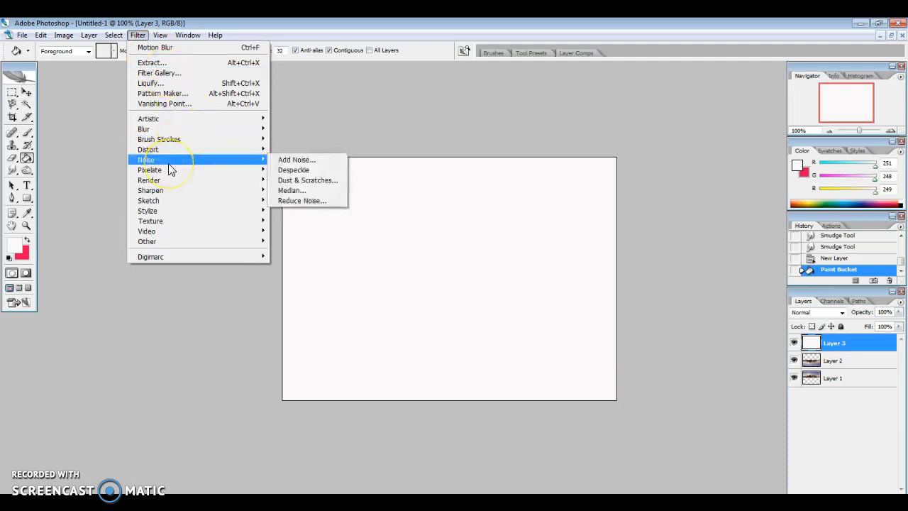
pyautogui.click(287, 160)
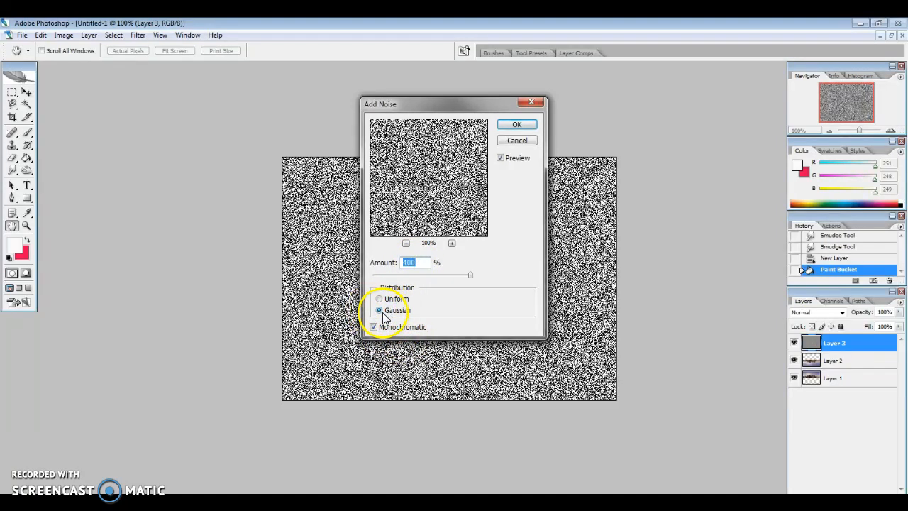
pyautogui.click(517, 124)
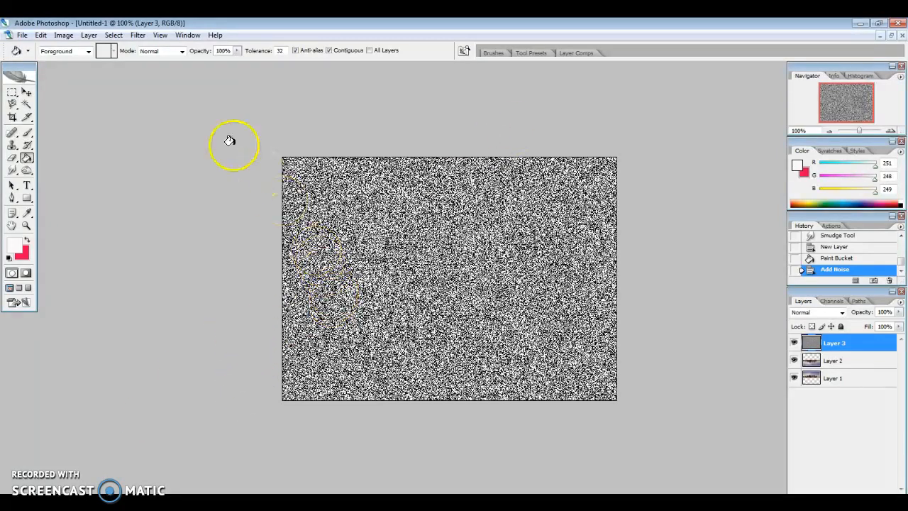
# Apply a Motion Blur to the noise on Layer 3 with an angle of 0° and a distance of 40 pixels
pyautogui.click(138, 36)
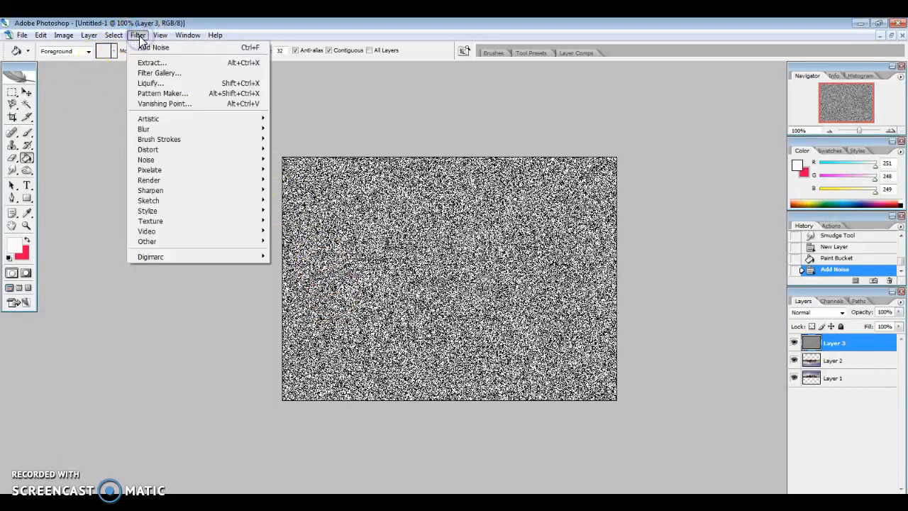
pyautogui.moveTo(157, 134)
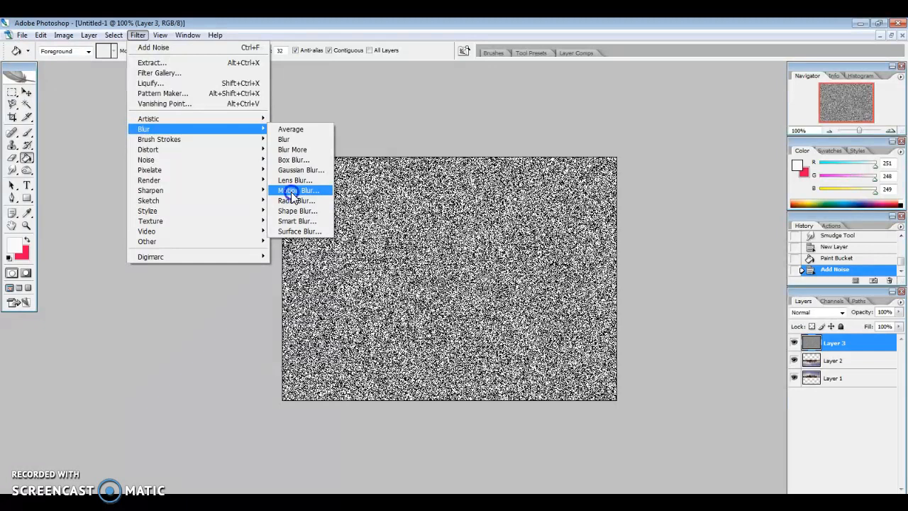
pyautogui.click(291, 191)
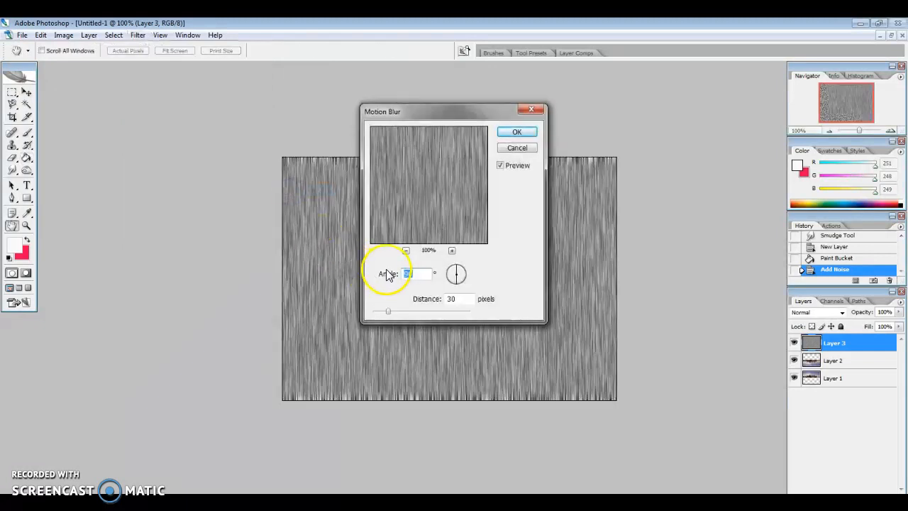
pyautogui.moveTo(418, 275); pyautogui.dragTo(382, 275)
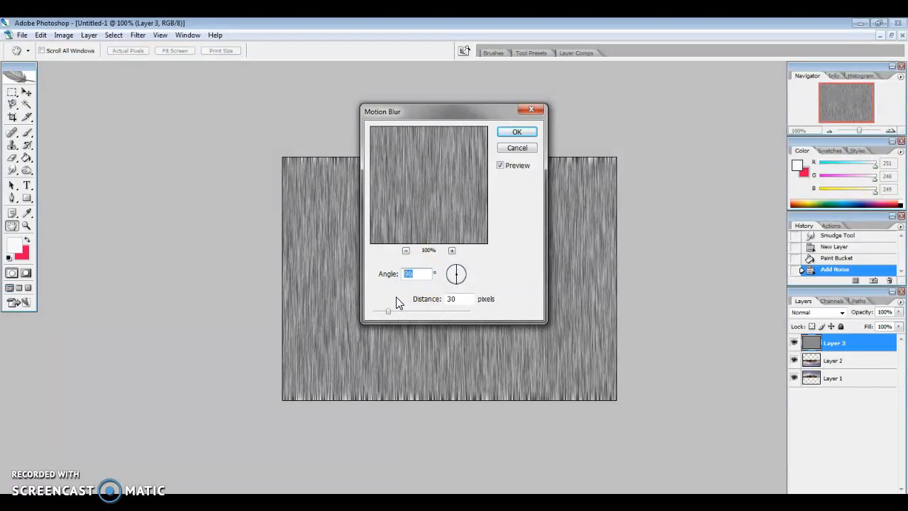
pyautogui.write('0')
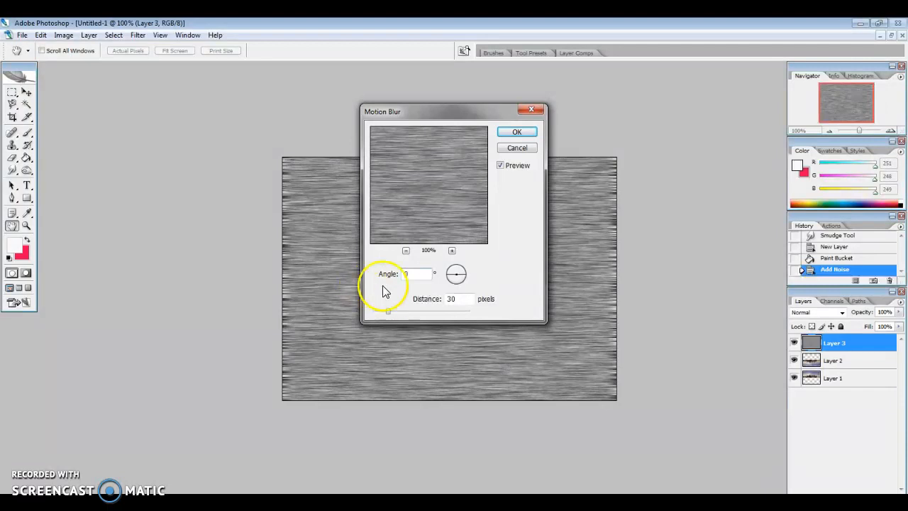
pyautogui.moveTo(456, 299); pyautogui.dragTo(396, 305)
pyautogui.write('40')
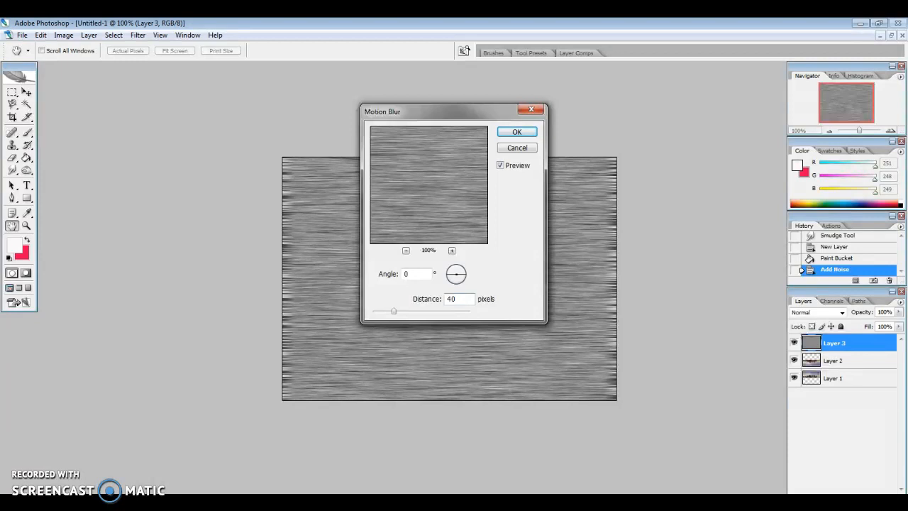
pyautogui.click(524, 132)
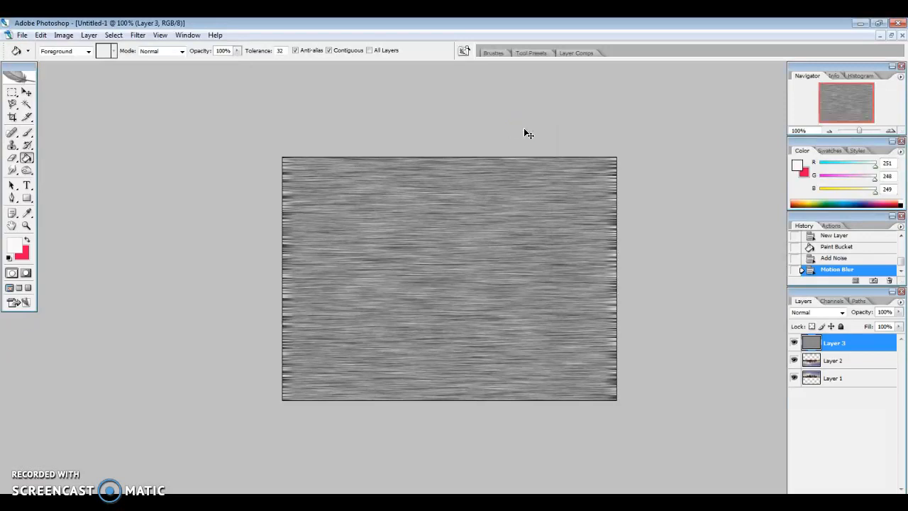
# Adjust the Levels of Layer 3 with RGB input levels of 147, 1.53 and 255
pyautogui.hotkey('ctrl', 'l')
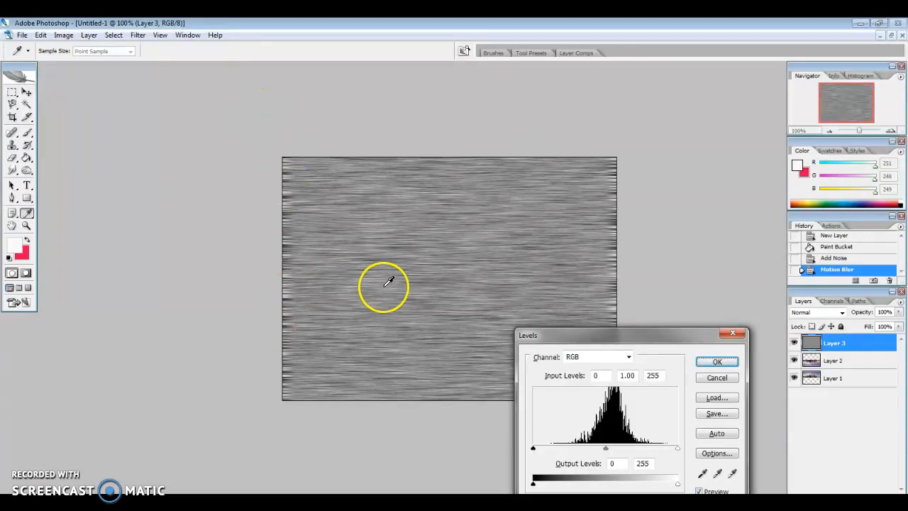
pyautogui.moveTo(616, 337); pyautogui.dragTo(615, 265)
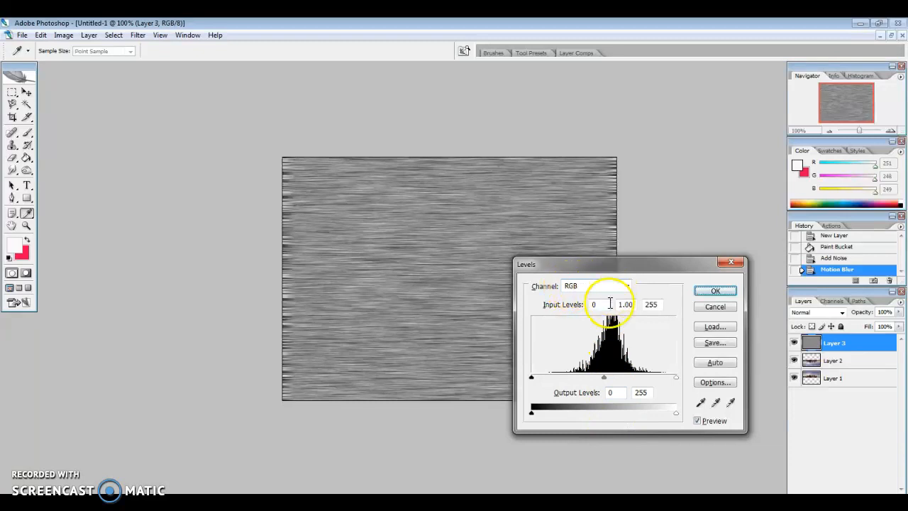
pyautogui.moveTo(603, 304); pyautogui.dragTo(584, 304)
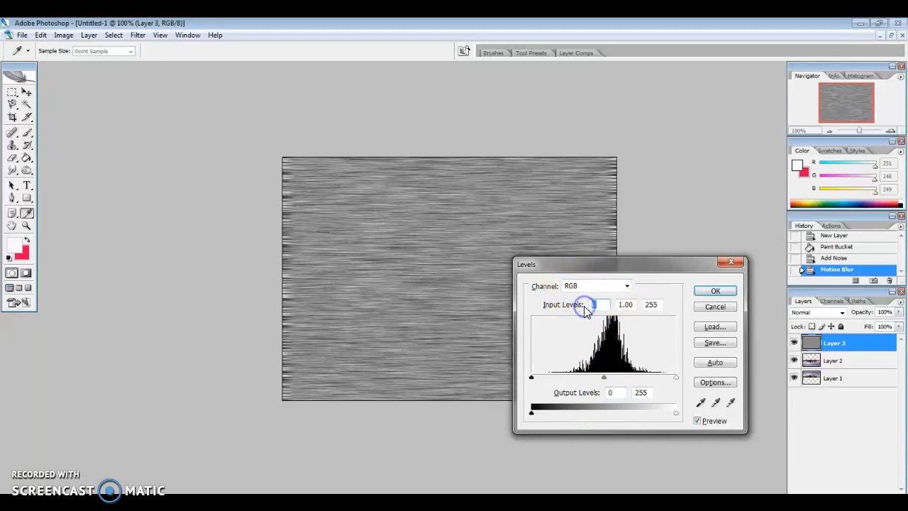
pyautogui.write('147')
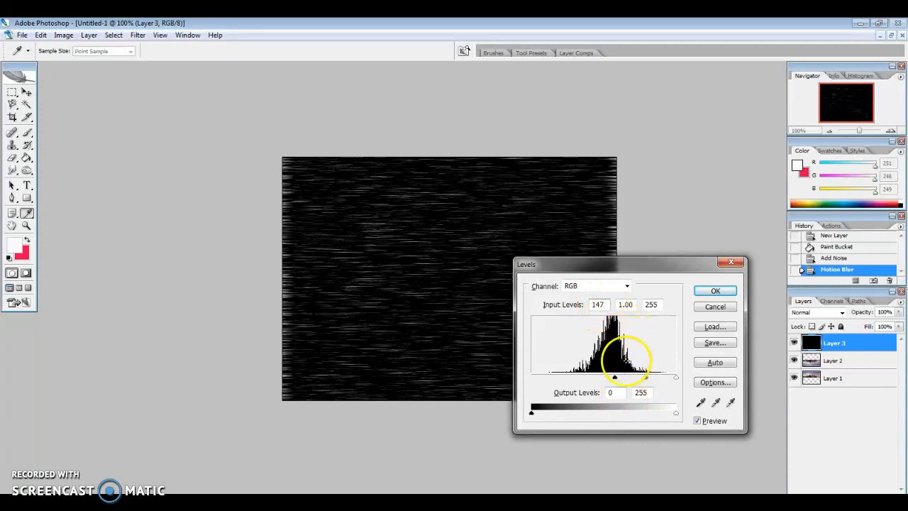
pyautogui.press('Tab')
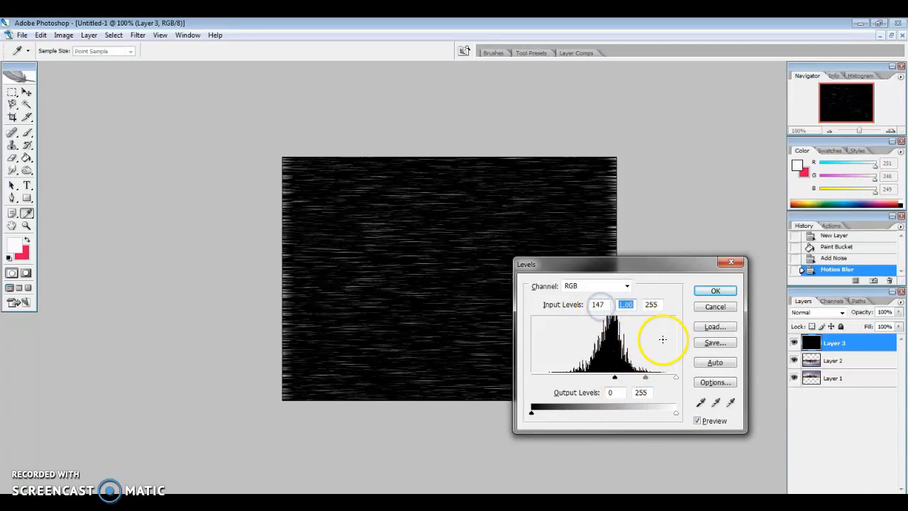
pyautogui.write('1')
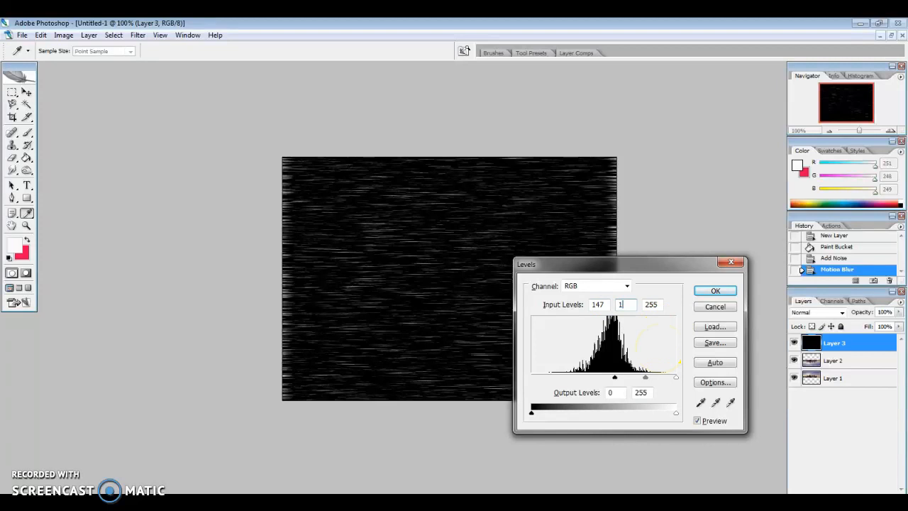
pyautogui.write('.5')
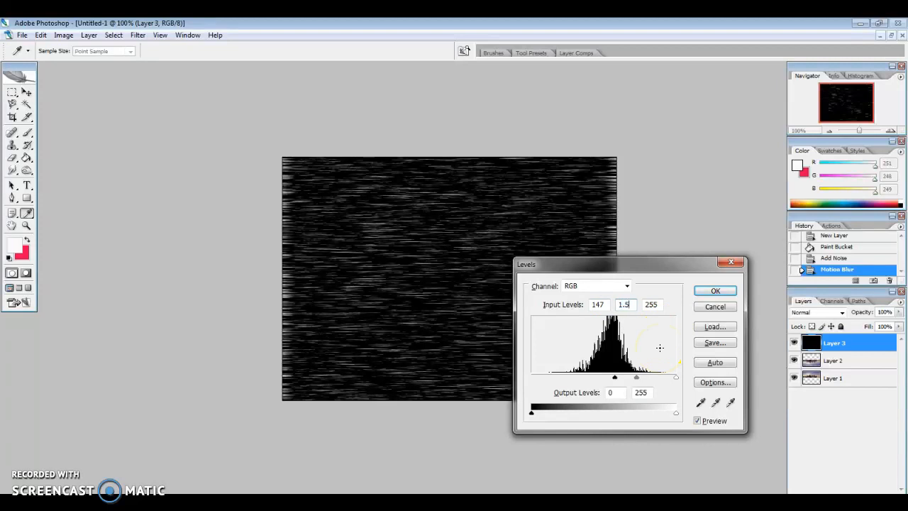
pyautogui.write('3')
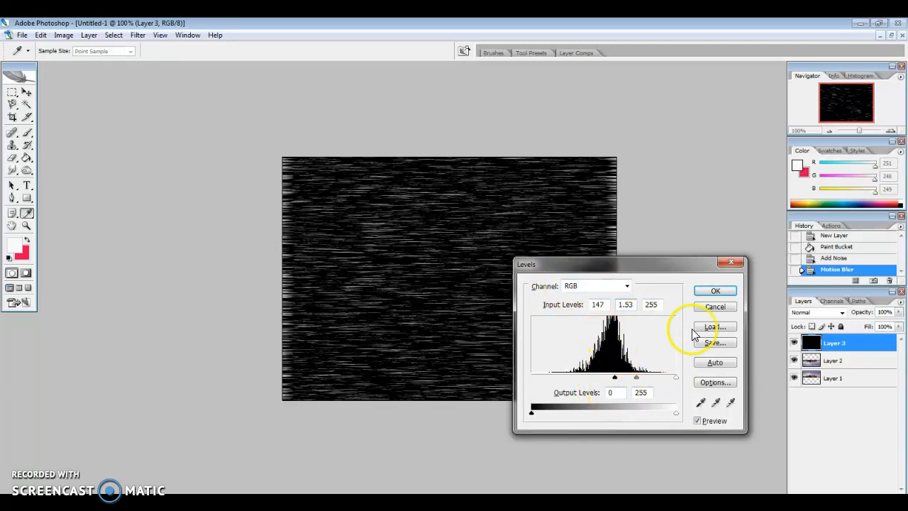
pyautogui.click(712, 290)
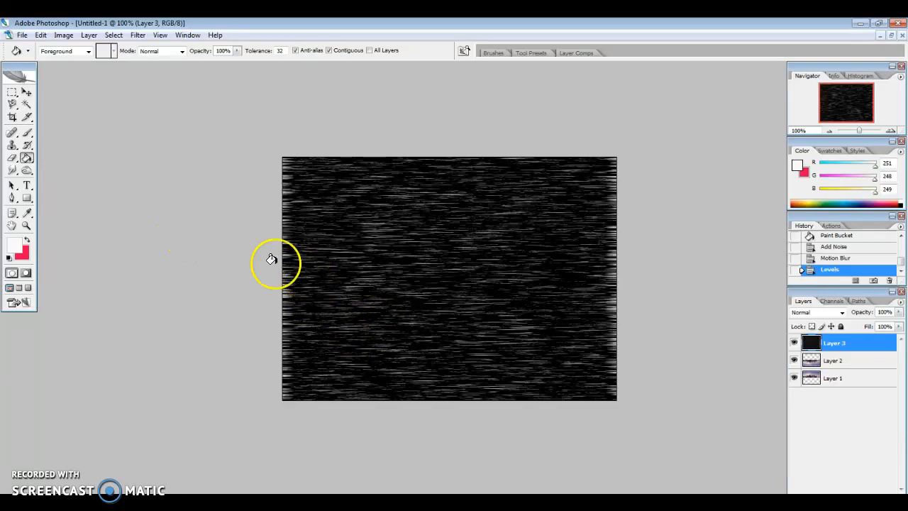
# Try to narrow the lower edge of the streaked Layer 3 with a Perspective transform
pyautogui.click(43, 37)
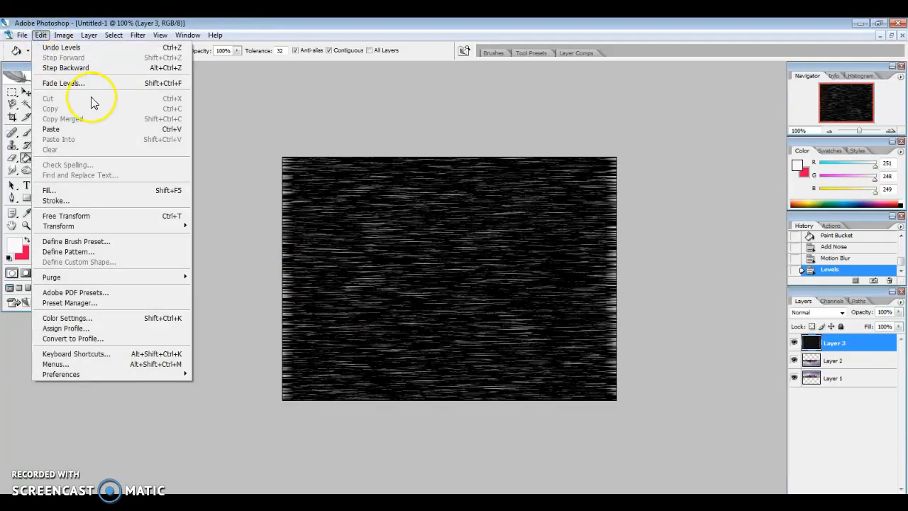
pyautogui.moveTo(119, 226)
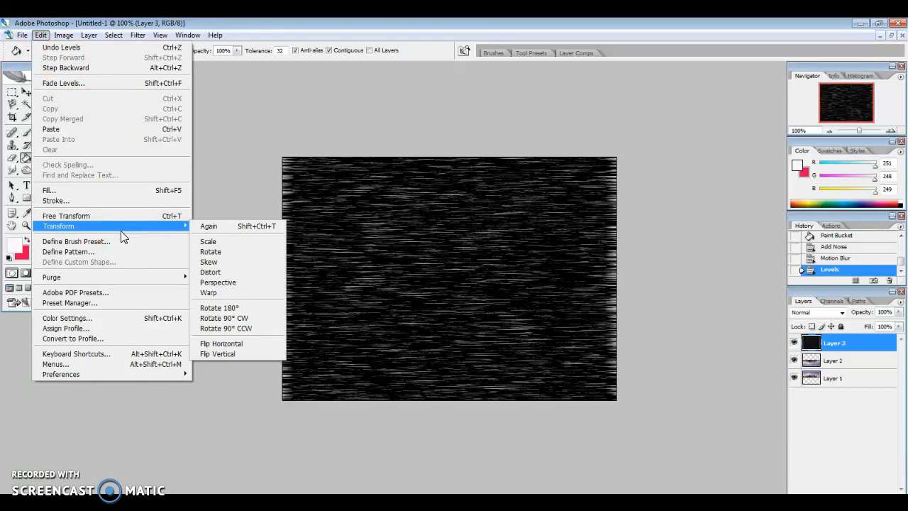
pyautogui.click(236, 282)
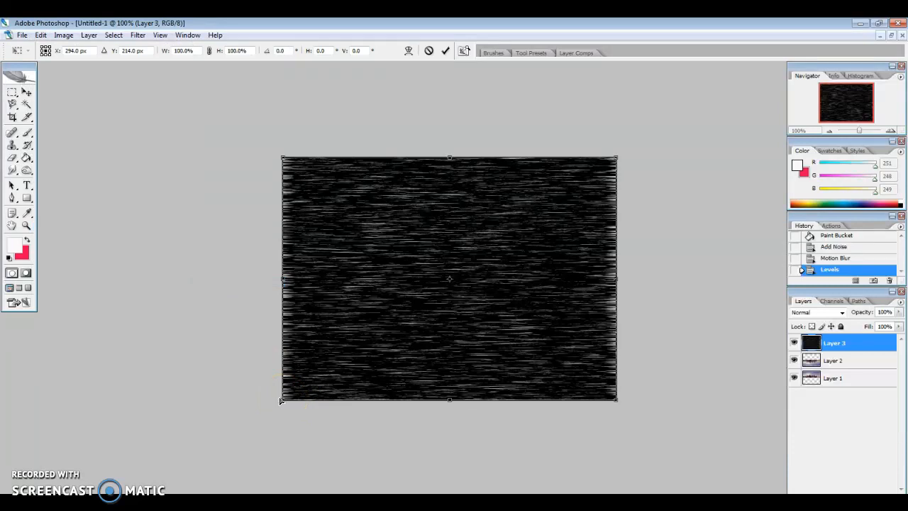
pyautogui.moveTo(283, 400); pyautogui.dragTo(348, 412)
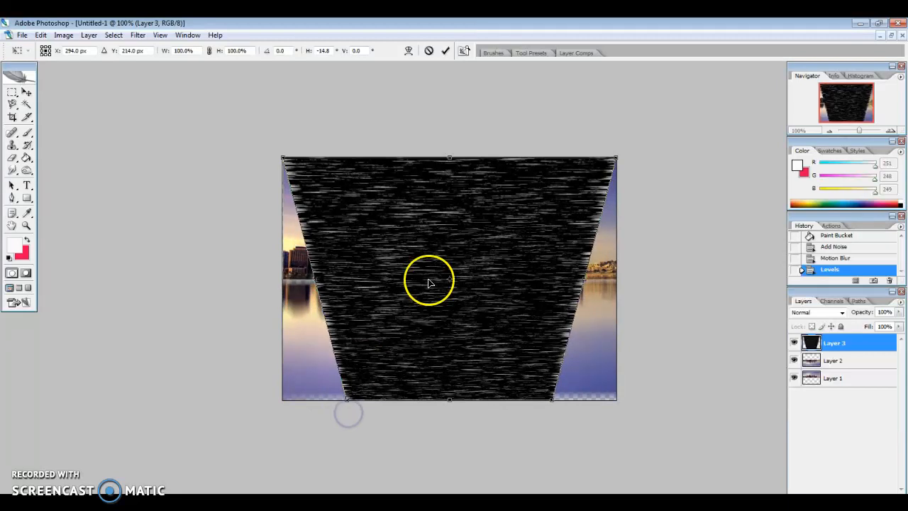
pyautogui.moveTo(454, 164); pyautogui.dragTo(455, 193)
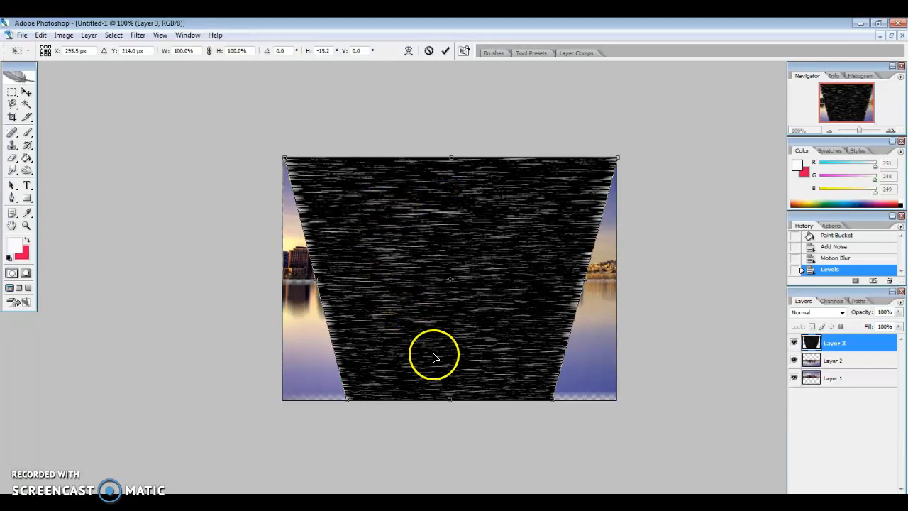
pyautogui.moveTo(454, 280)
pyautogui.mouseDown()
pyautogui.moveTo(455, 299)
pyautogui.moveTo(457, 280)
pyautogui.mouseUp()
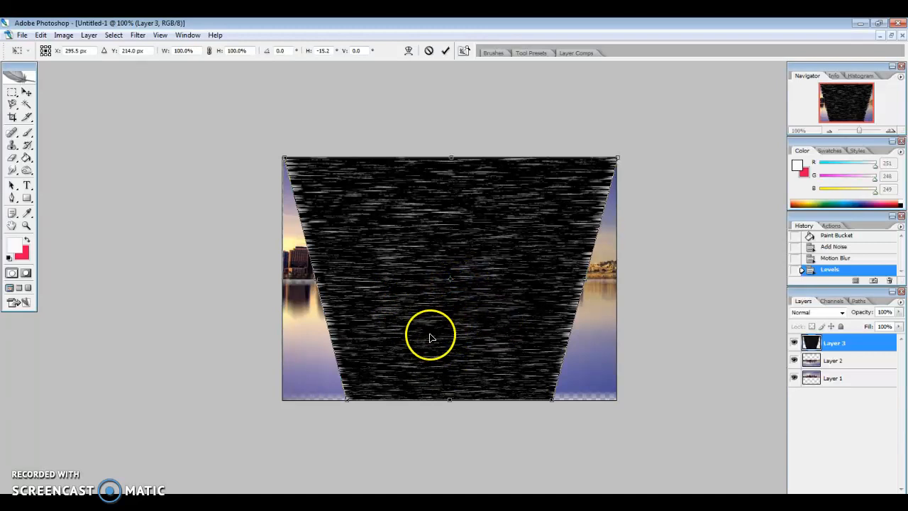
# Try to bring the upper corners of the streaked layer down to the waterline below the skyline
pyautogui.moveTo(285, 159); pyautogui.dragTo(291, 271)
pyautogui.moveTo(319, 292); pyautogui.dragTo(283, 363)
pyautogui.moveTo(613, 156); pyautogui.dragTo(605, 288)
pyautogui.moveTo(457, 265); pyautogui.dragTo(463, 337)
pyautogui.moveTo(308, 278); pyautogui.dragTo(275, 292)
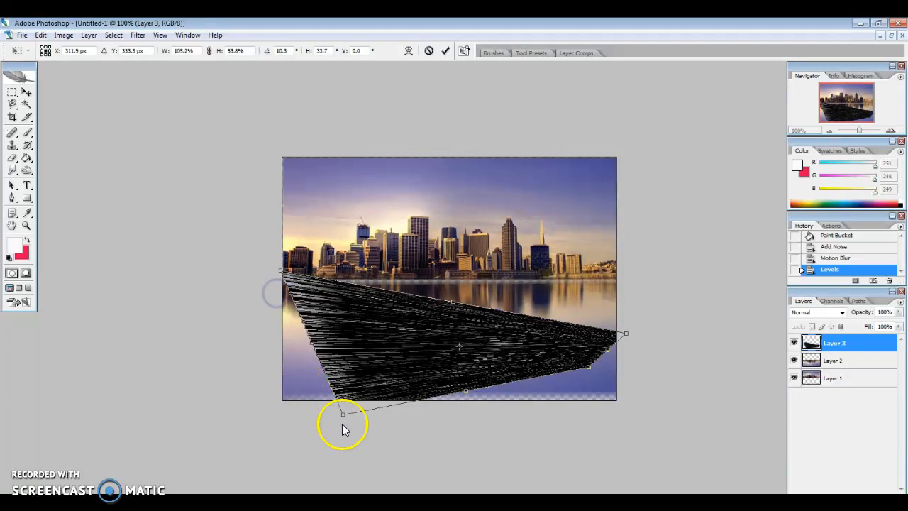
# Try to reposition the lower corners of the streaked layer over the water, and undo the last corner move
pyautogui.moveTo(343, 414); pyautogui.dragTo(427, 207)
pyautogui.moveTo(486, 373); pyautogui.dragTo(522, 277)
pyautogui.moveTo(598, 365); pyautogui.dragTo(597, 254)
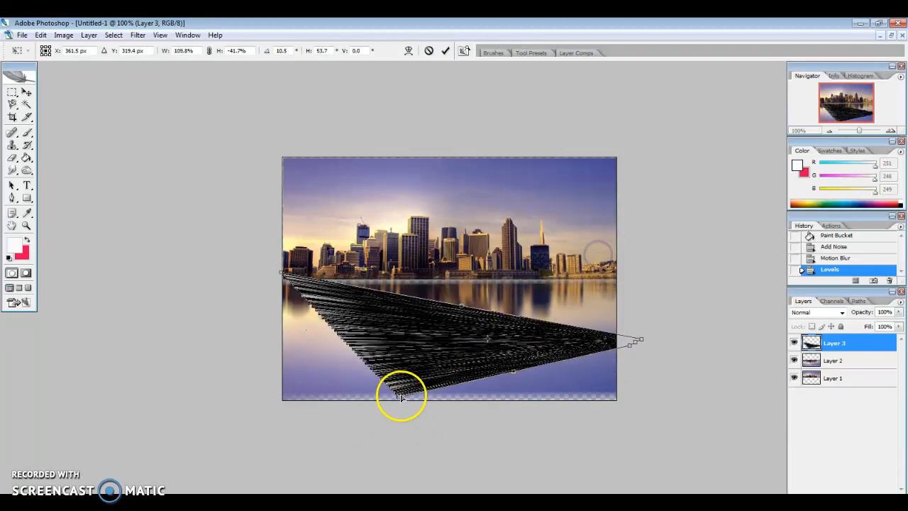
pyautogui.moveTo(400, 396); pyautogui.dragTo(285, 397)
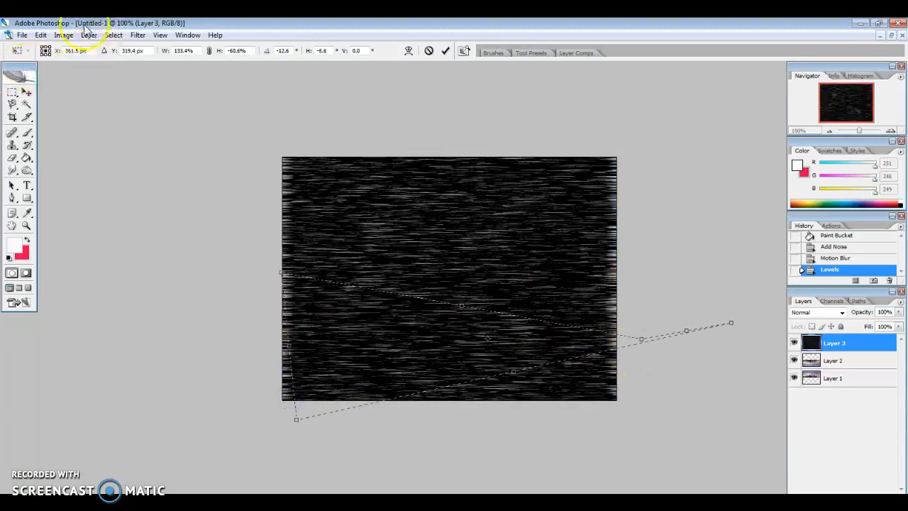
pyautogui.click(40, 35)
pyautogui.click(46, 48)
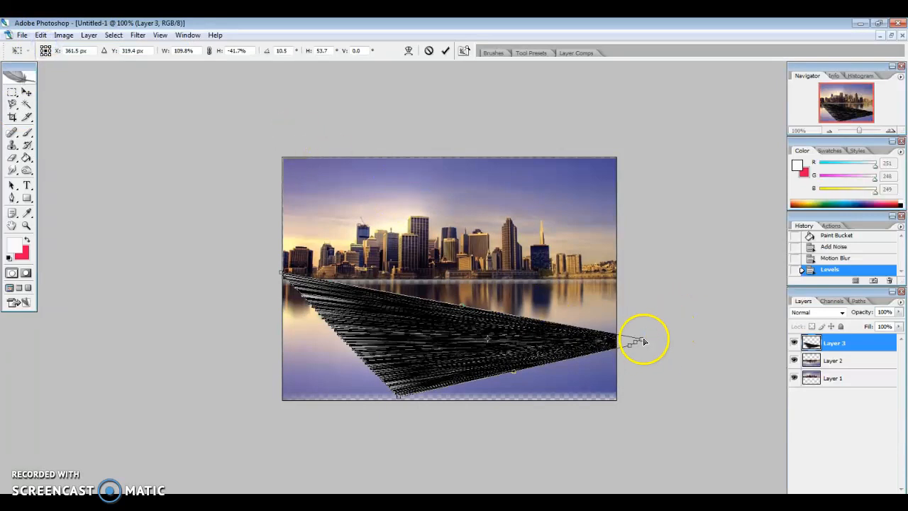
# Try to pull the corners of the streaked Layer 3 toward the waterline and the image's edges, and undo the last corner move
pyautogui.moveTo(642, 339); pyautogui.dragTo(606, 282)
pyautogui.moveTo(461, 306); pyautogui.dragTo(466, 284)
pyautogui.moveTo(398, 395); pyautogui.dragTo(322, 359)
pyautogui.moveTo(330, 282); pyautogui.dragTo(282, 290)
pyautogui.moveTo(317, 416); pyautogui.dragTo(286, 391)
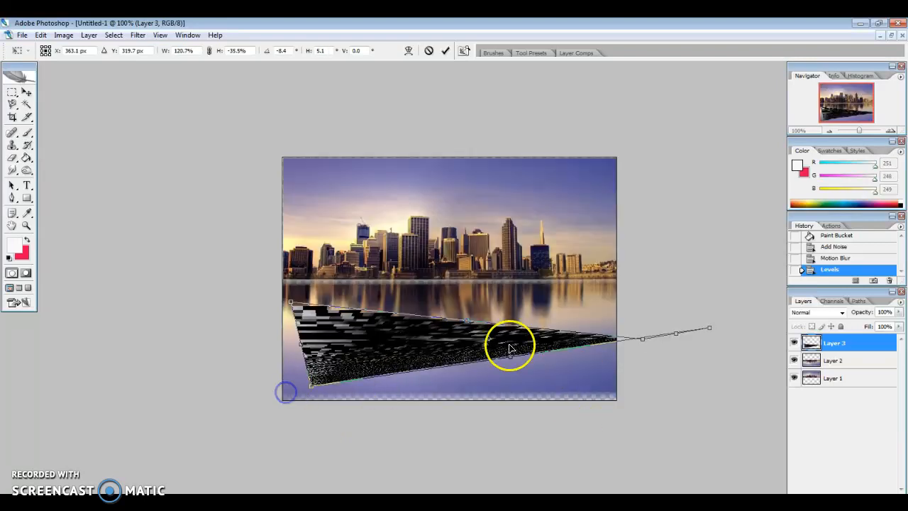
pyautogui.click(41, 35)
pyautogui.click(44, 50)
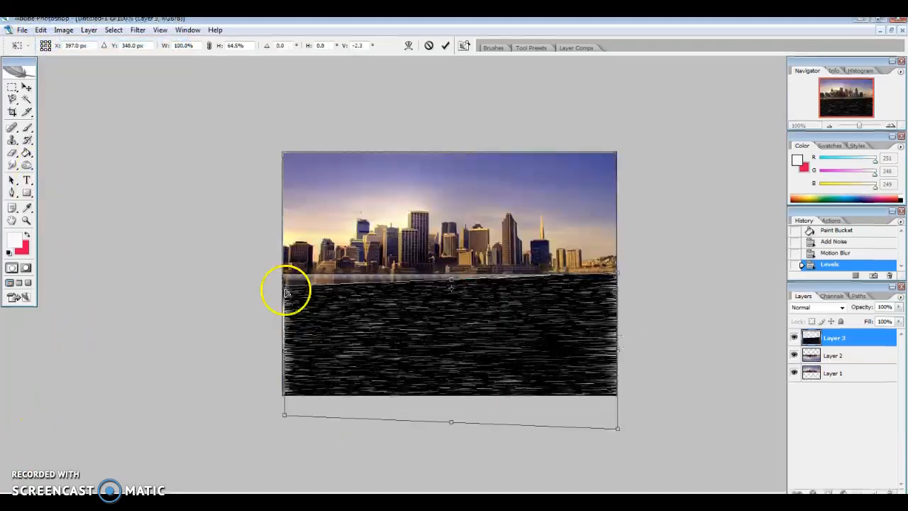
# Shape the streaked Layer 3 into a trapezoid with its narrow upper edge on the waterline and 117.0% width, and apply the transform
pyautogui.moveTo(284, 290); pyautogui.dragTo(286, 281)
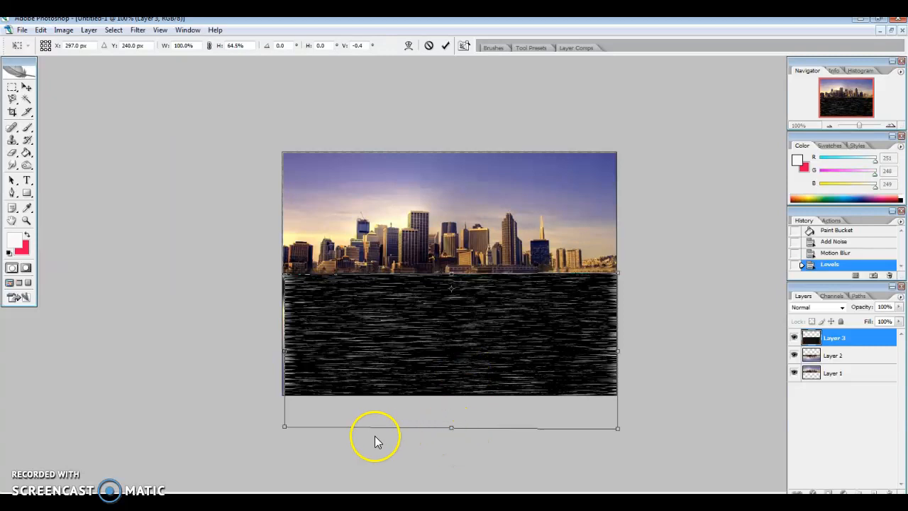
pyautogui.moveTo(288, 275); pyautogui.dragTo(380, 287)
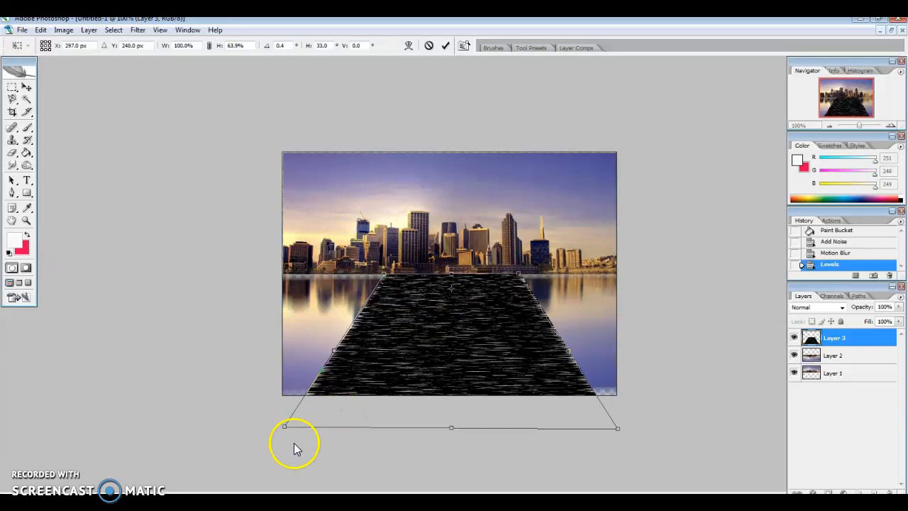
pyautogui.moveTo(285, 426); pyautogui.dragTo(257, 425)
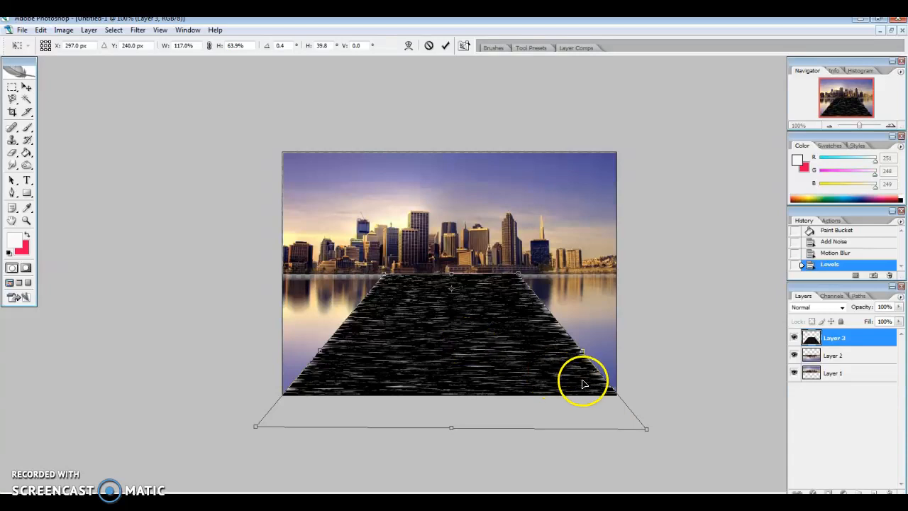
pyautogui.click(386, 276)
pyautogui.moveTo(386, 277); pyautogui.dragTo(368, 265)
pyautogui.moveTo(453, 287)
pyautogui.mouseDown()
pyautogui.moveTo(453, 243)
pyautogui.moveTo(451, 289)
pyautogui.mouseUp()
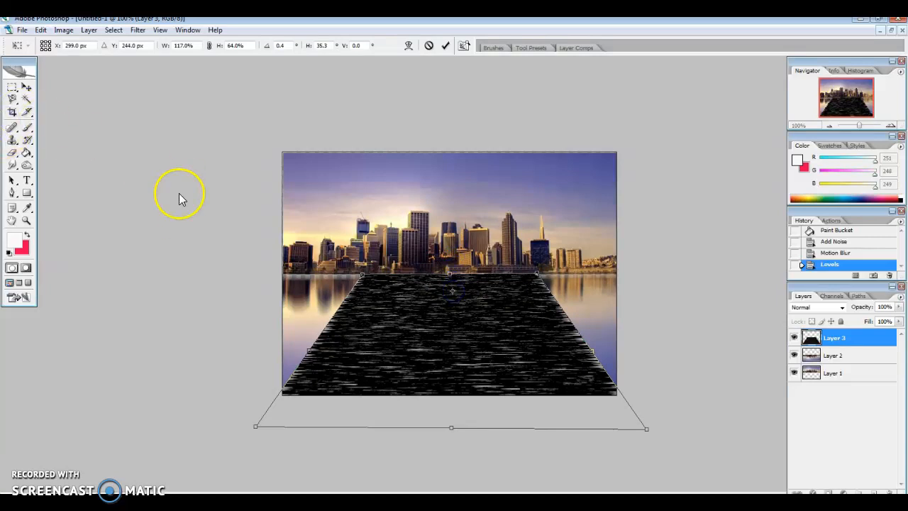
pyautogui.click(31, 89)
pyautogui.click(396, 205)
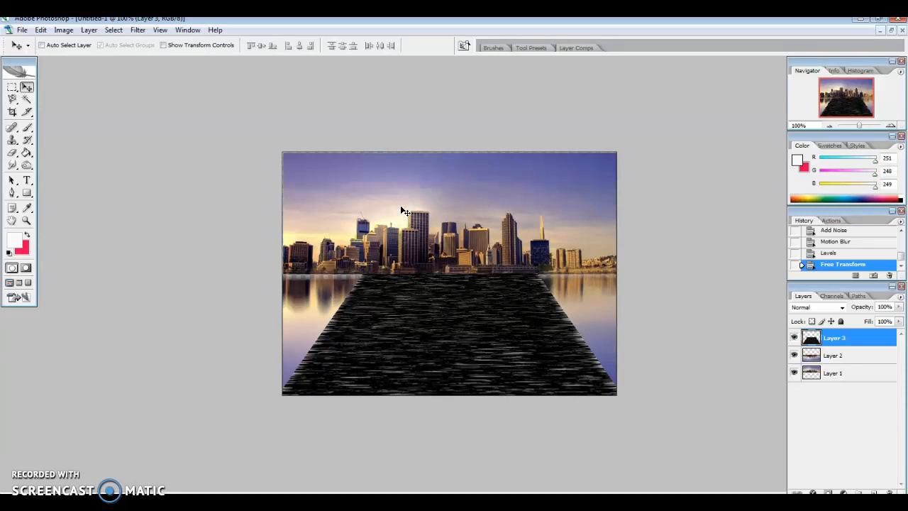
# Blur the streaked Layer 3 with a Gaussian Blur of 3.0 pixels radius
pyautogui.click(371, 113)
pyautogui.click(136, 30)
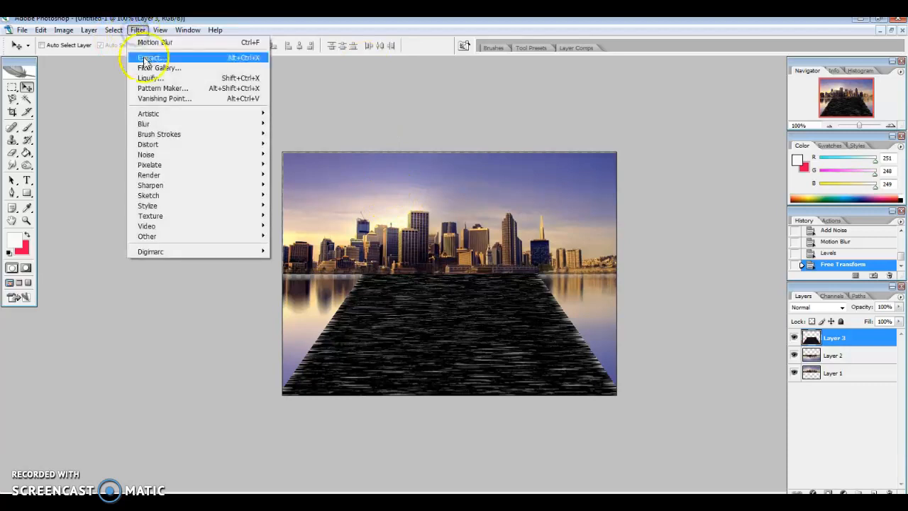
pyautogui.moveTo(161, 132)
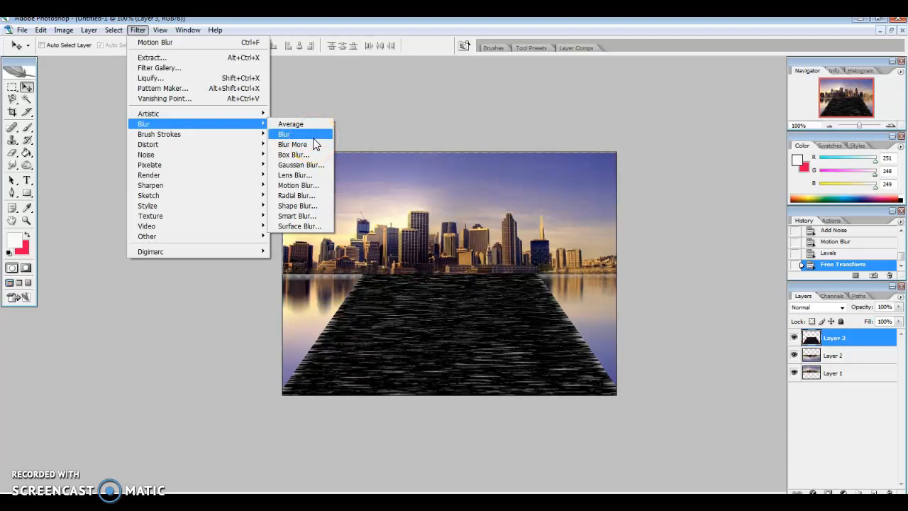
pyautogui.click(313, 165)
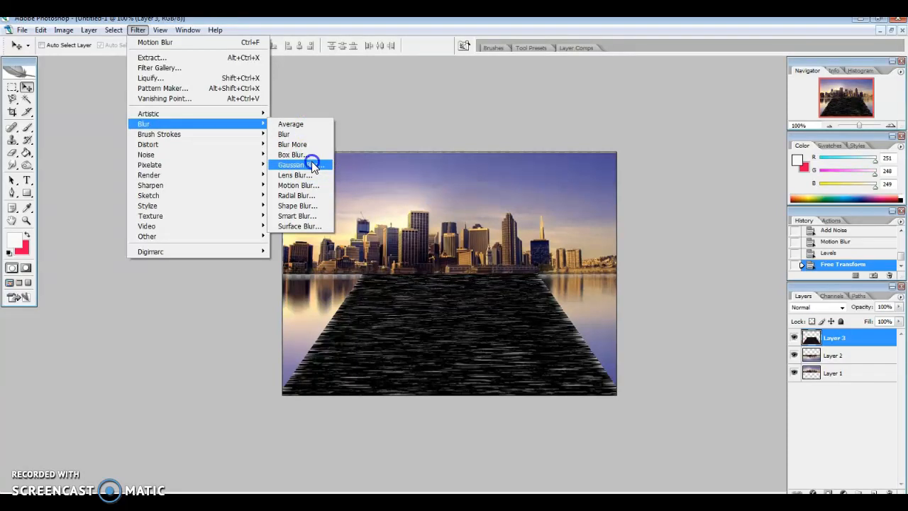
pyautogui.click(313, 165)
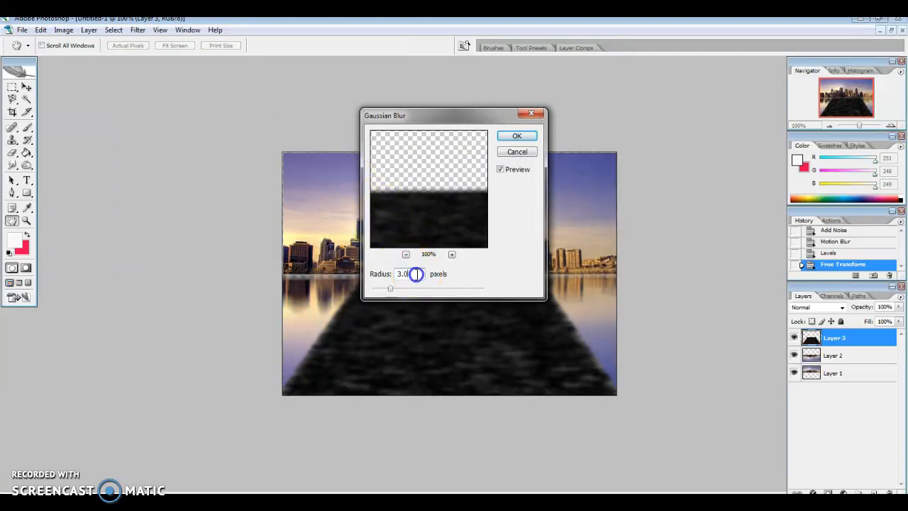
pyautogui.click(417, 274)
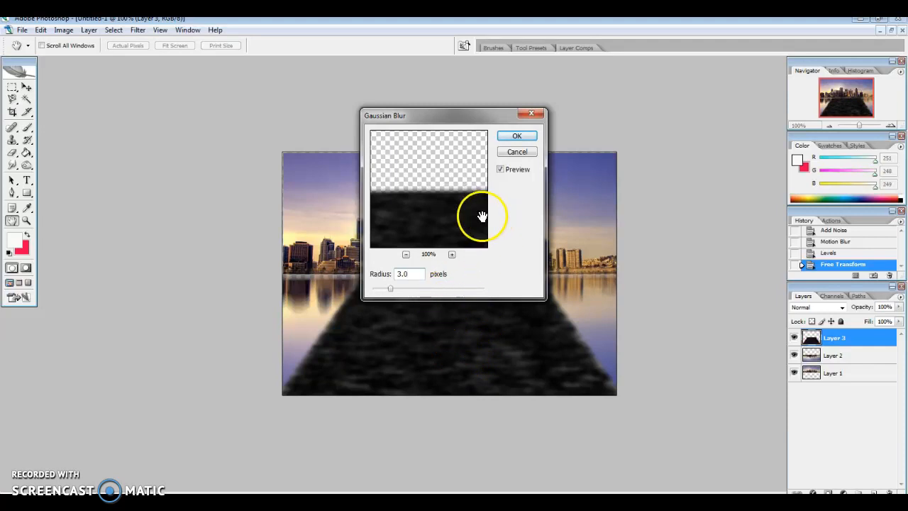
pyautogui.click(517, 138)
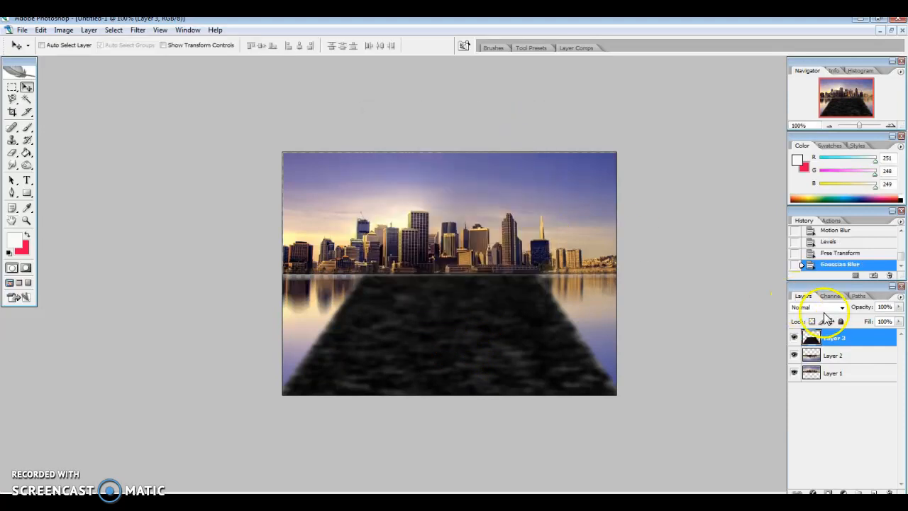
# Set Layer 3 to 30% opacity and the Soft Light blending mode
pyautogui.click(898, 307)
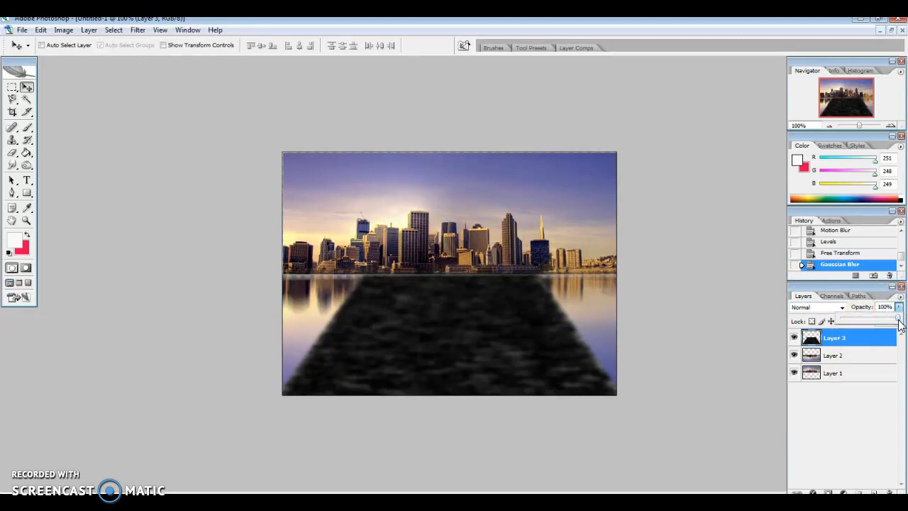
pyautogui.click(899, 322)
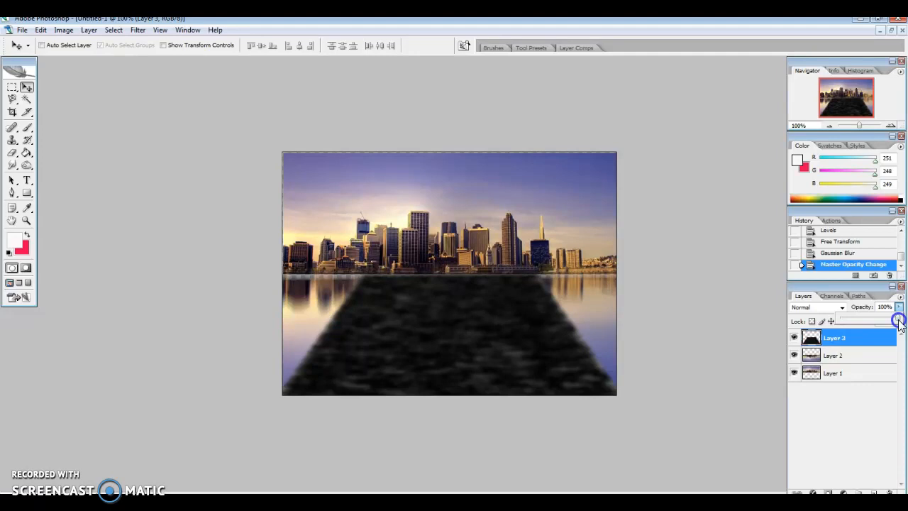
pyautogui.moveTo(891, 322); pyautogui.dragTo(860, 324)
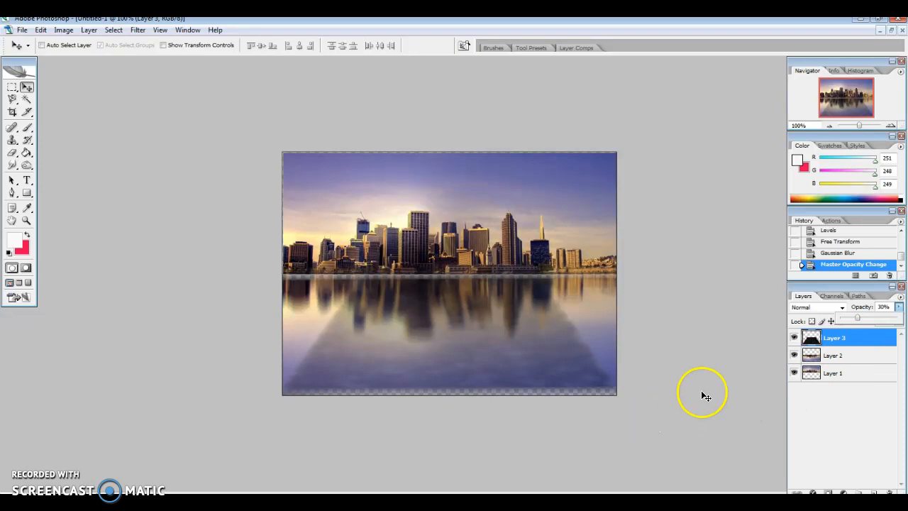
pyautogui.click(842, 307)
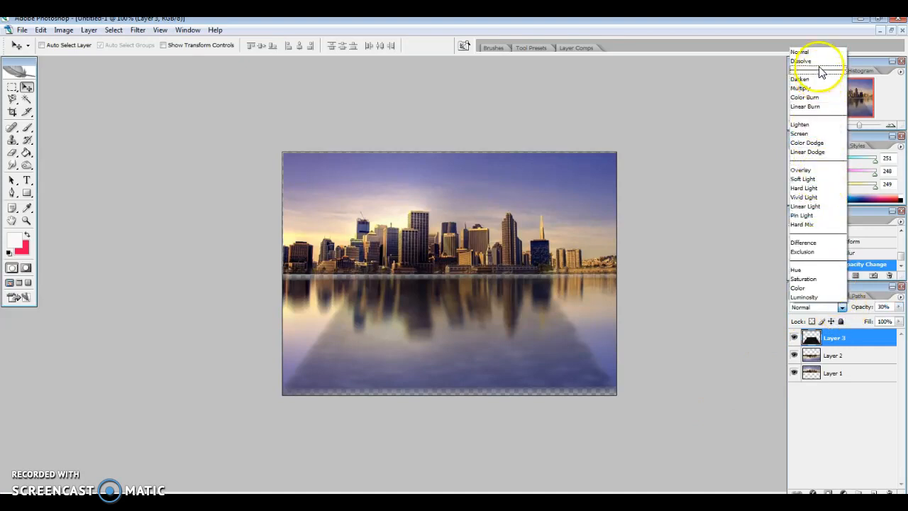
pyautogui.click(806, 180)
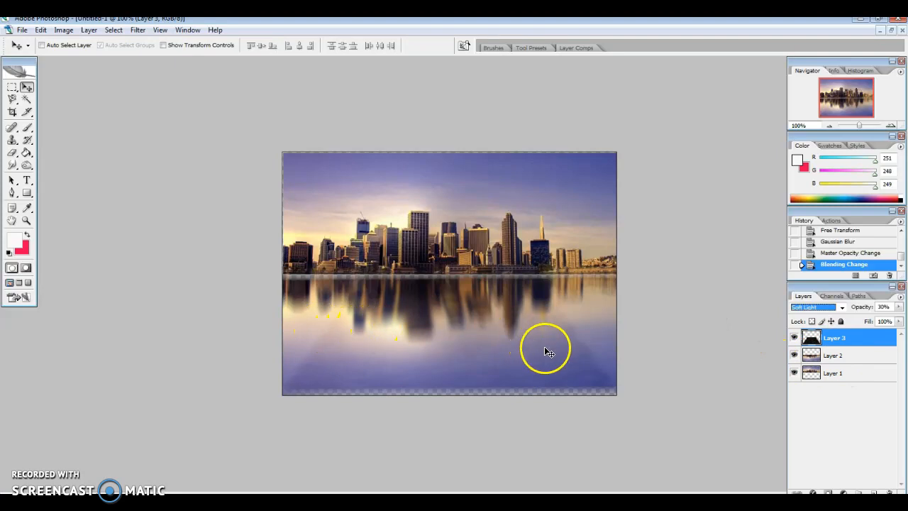
# Hide Layer 2 and Layer 1, and widen Layer 3's upper edge well beyond the canvas sides with a Perspective transform
pyautogui.click(794, 355)
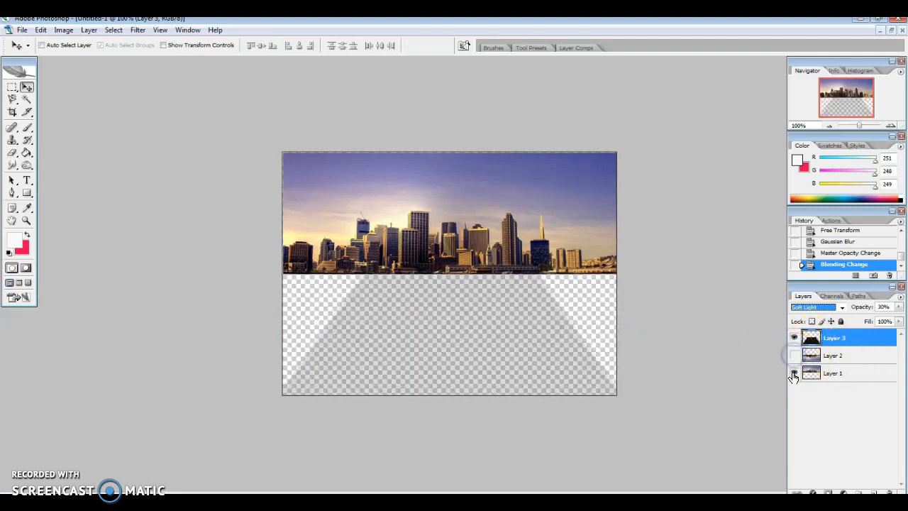
pyautogui.click(794, 374)
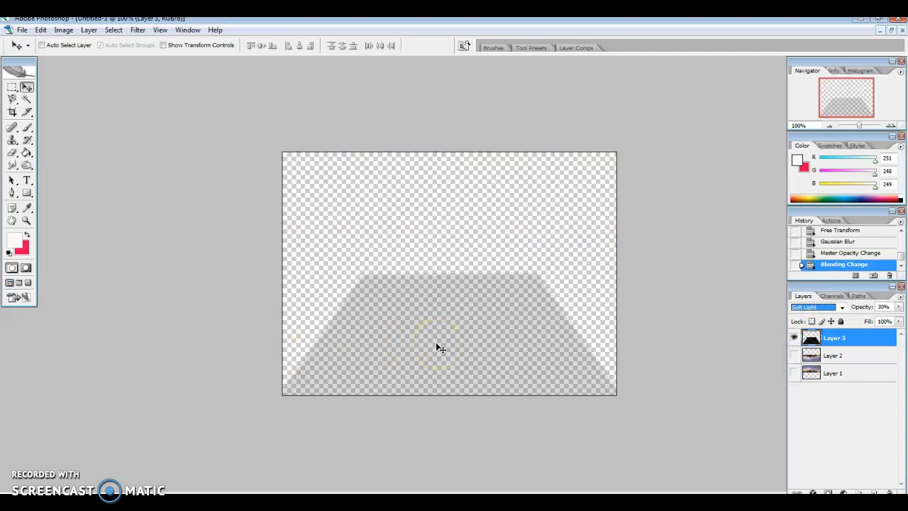
pyautogui.click(40, 30)
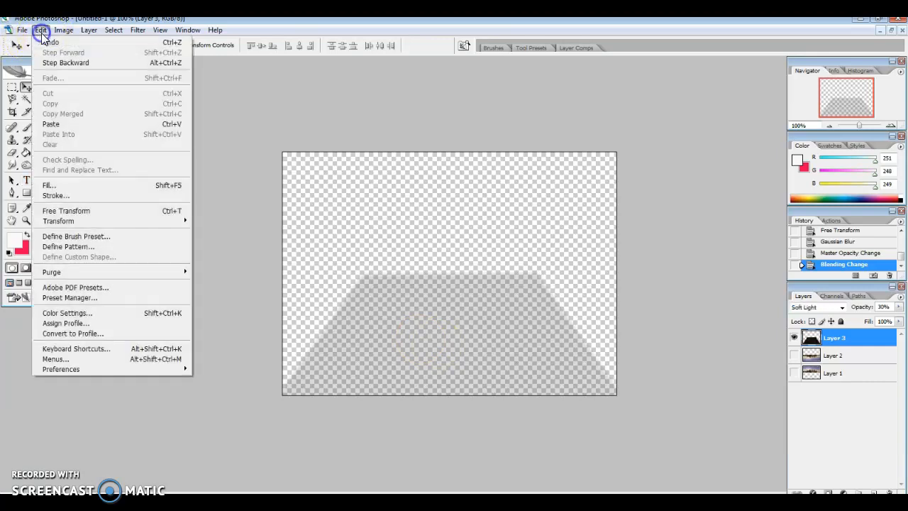
pyautogui.click(65, 224)
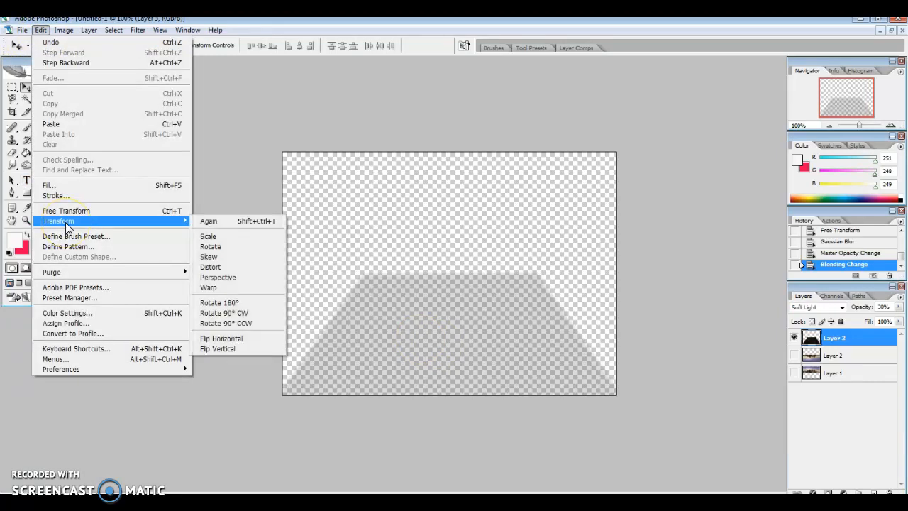
pyautogui.click(212, 278)
pyautogui.moveTo(254, 268); pyautogui.dragTo(65, 264)
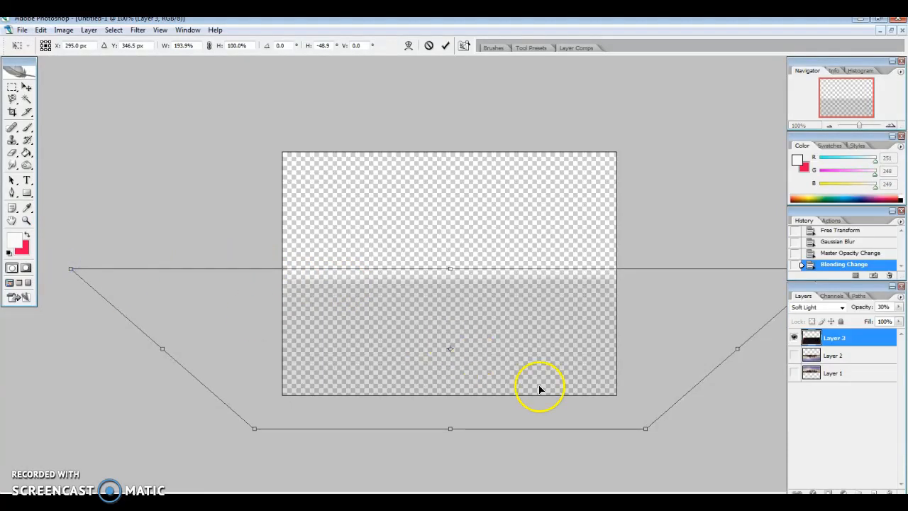
# Apply the transform to Layer 3 and make Layer 2 and Layer 1 visible again
pyautogui.click(797, 356)
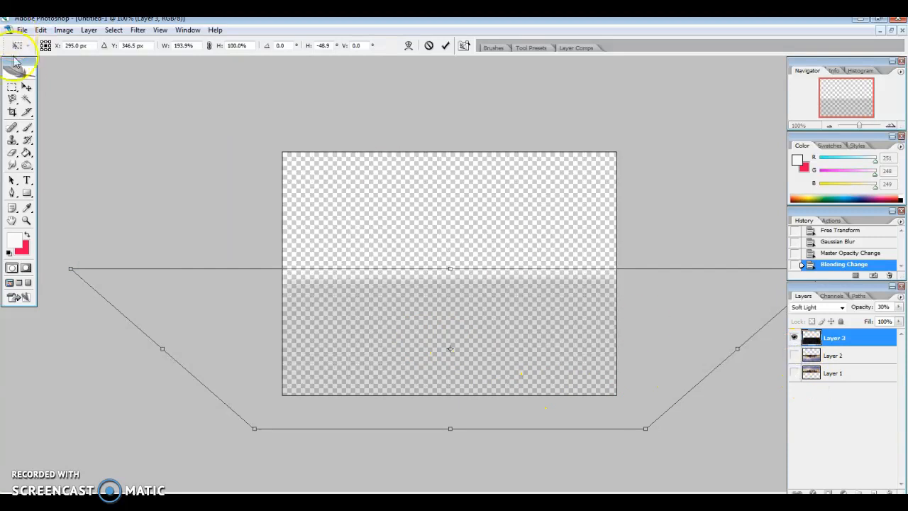
pyautogui.click(28, 87)
pyautogui.click(392, 204)
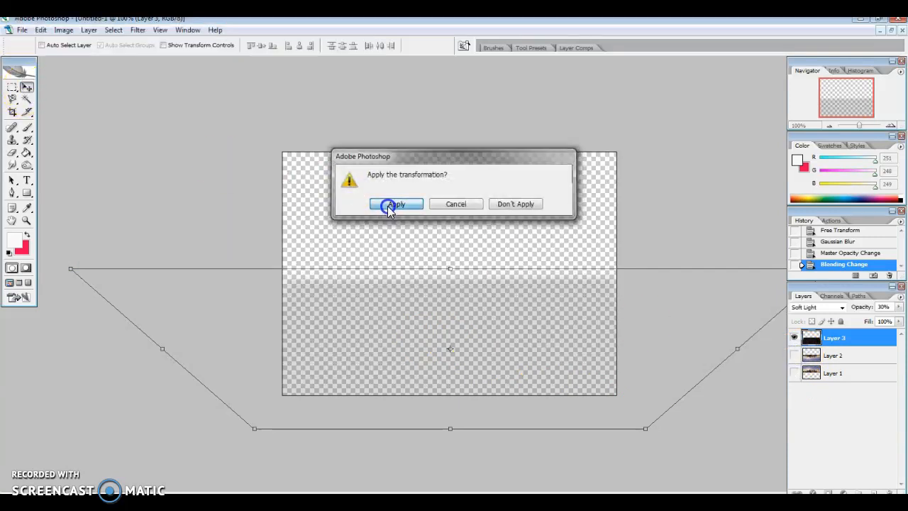
pyautogui.click(795, 355)
pyautogui.click(795, 374)
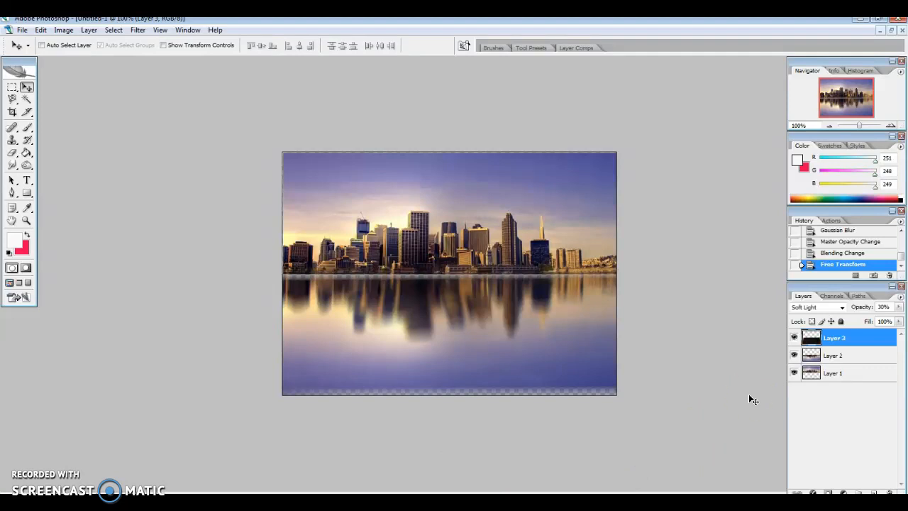
# Scale the skyline on Layer 1 to 101.4% width and 103.7% height to cover the canvas's upper and left edges, and apply the transform
pyautogui.click(812, 375)
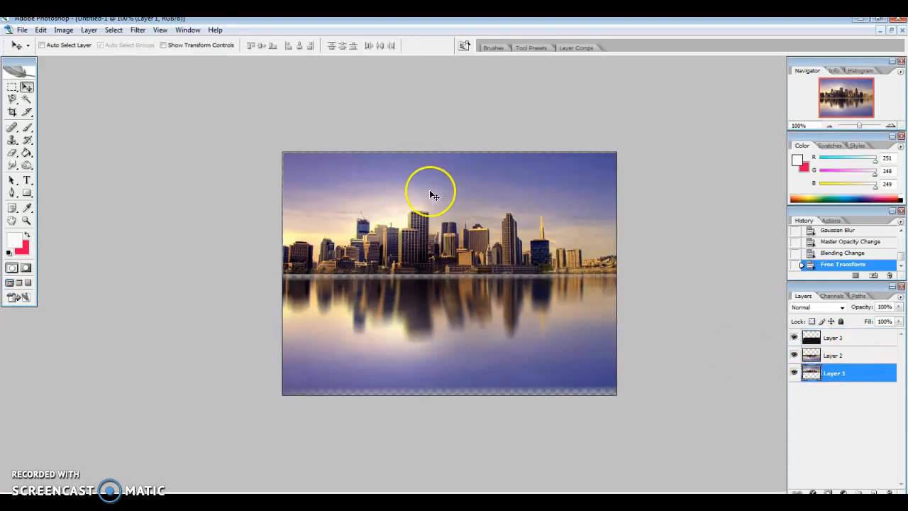
pyautogui.click(40, 30)
pyautogui.click(80, 210)
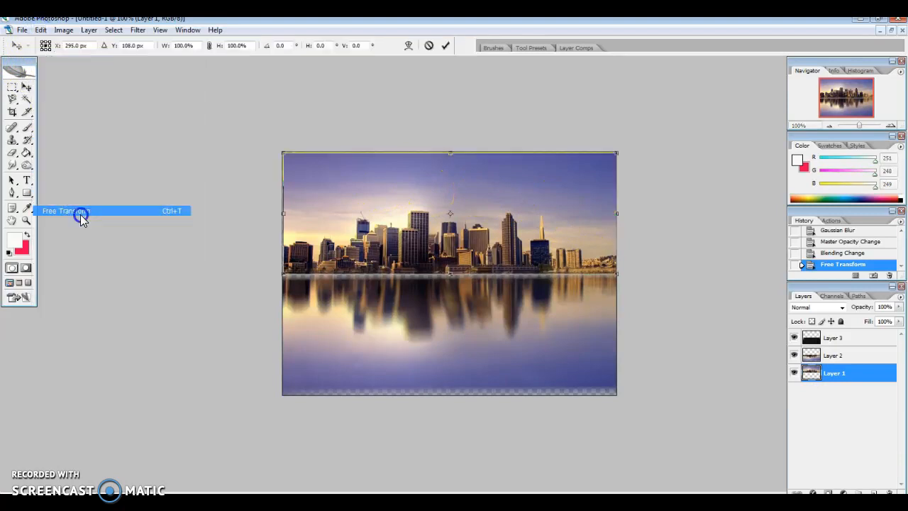
pyautogui.moveTo(280, 154); pyautogui.dragTo(279, 150)
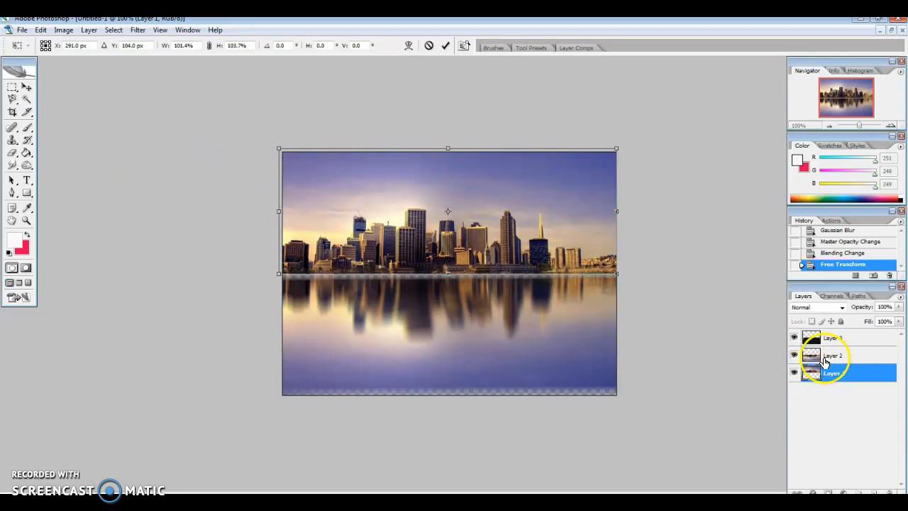
pyautogui.click(26, 86)
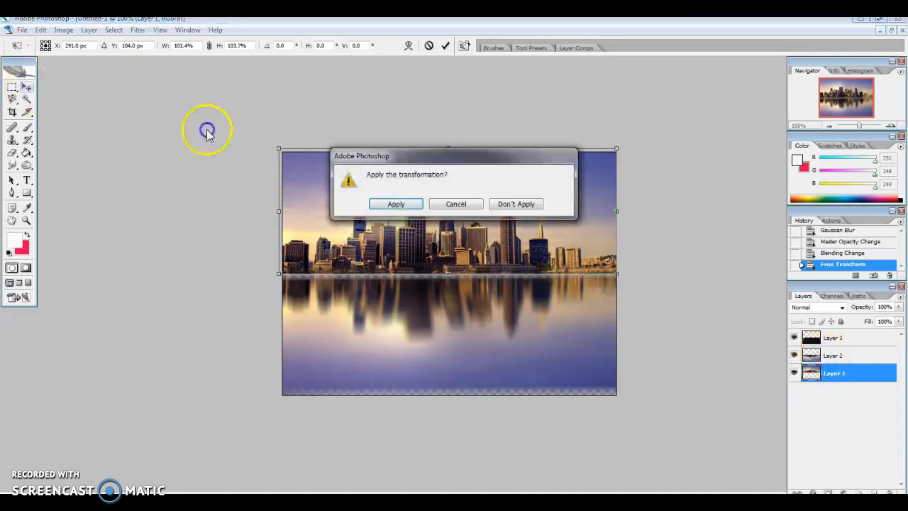
pyautogui.click(396, 206)
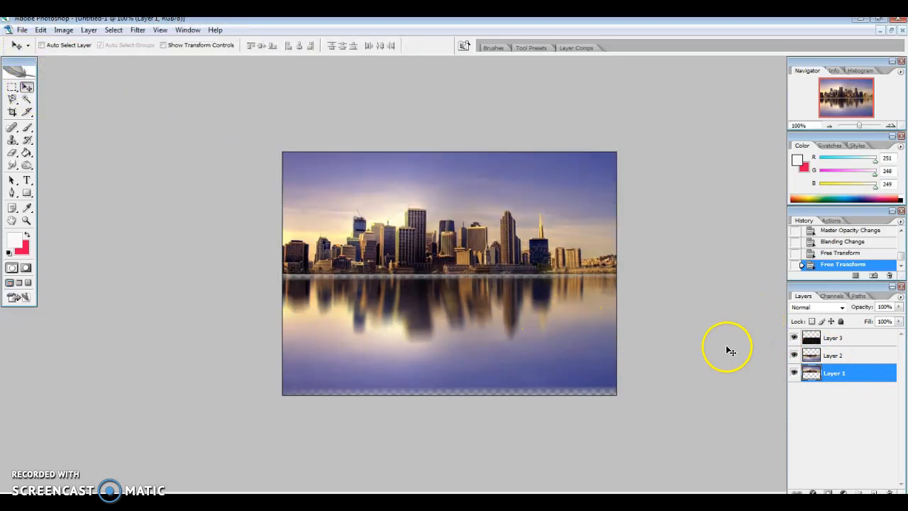
# Stretch the reflection on Layer 2 to 110.0% height so it covers the waterline gap and the canvas's lower edge, and apply the transform
pyautogui.click(831, 355)
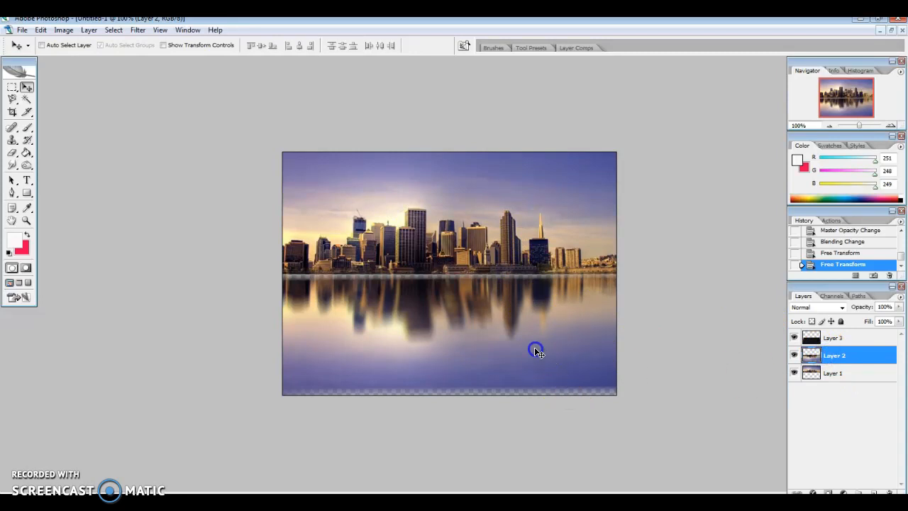
pyautogui.click(40, 30)
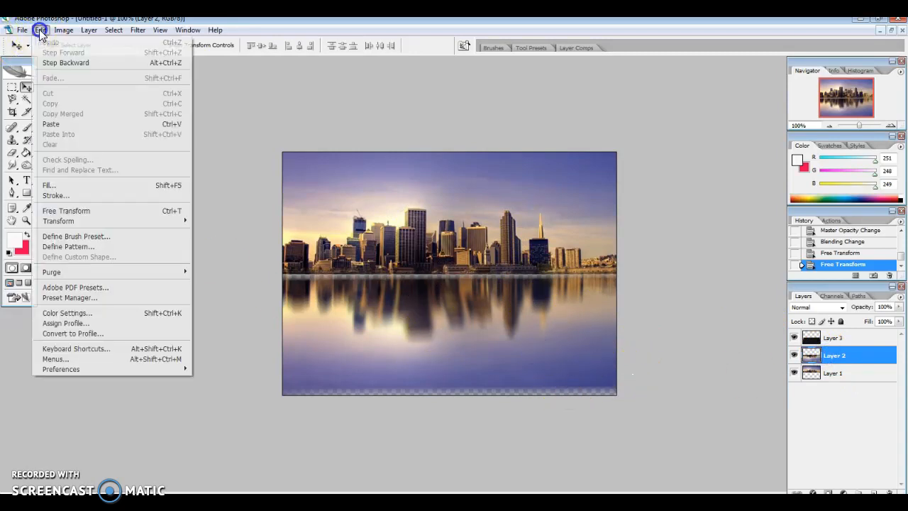
pyautogui.click(82, 212)
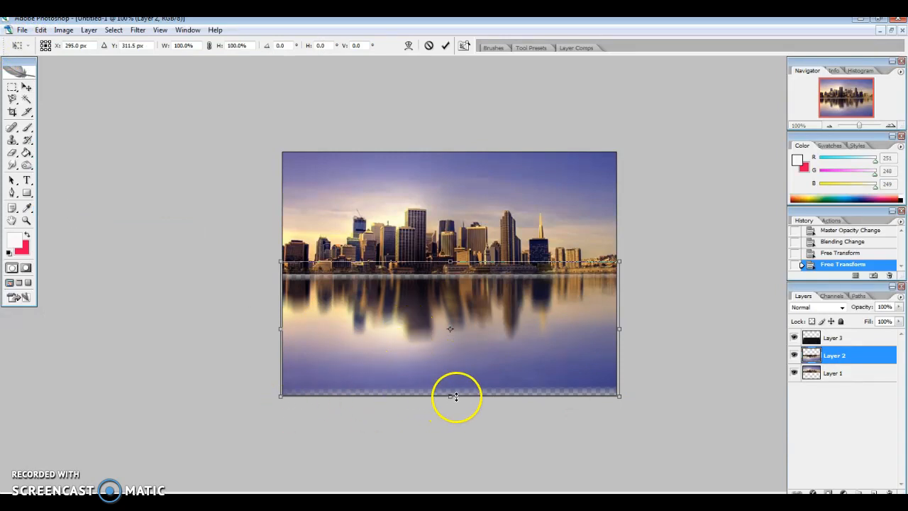
pyautogui.moveTo(450, 396); pyautogui.dragTo(451, 402)
pyautogui.moveTo(450, 262); pyautogui.dragTo(450, 257)
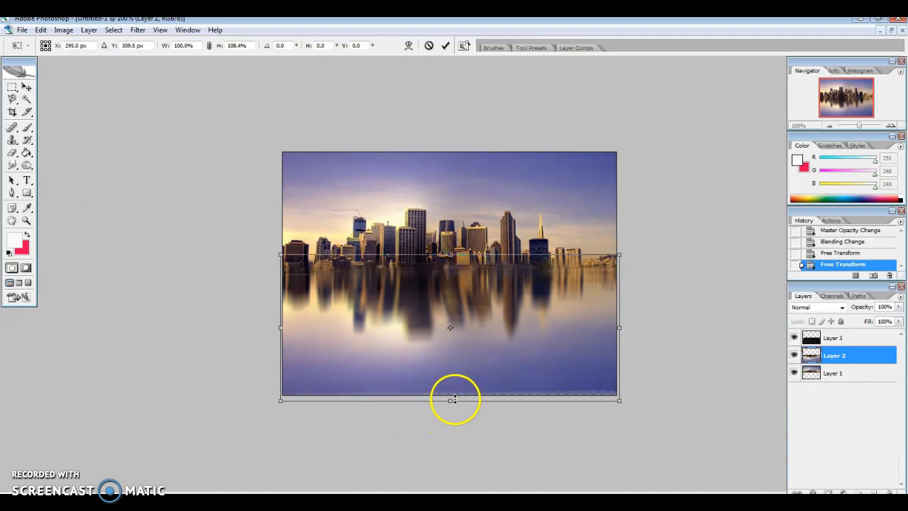
pyautogui.moveTo(453, 399); pyautogui.dragTo(451, 403)
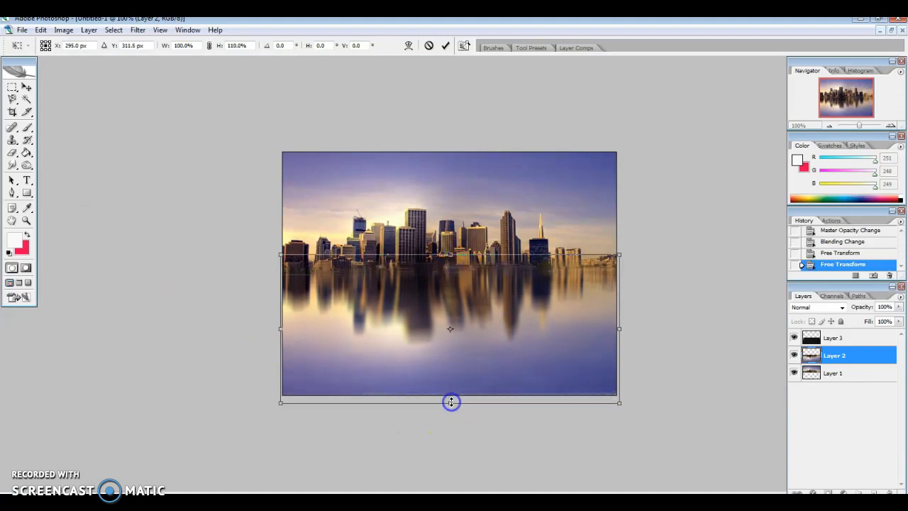
pyautogui.click(26, 87)
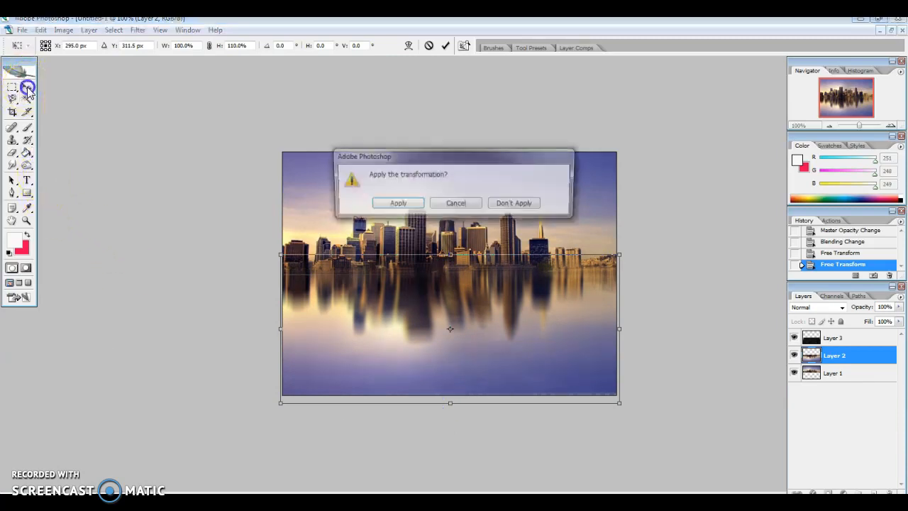
pyautogui.click(395, 204)
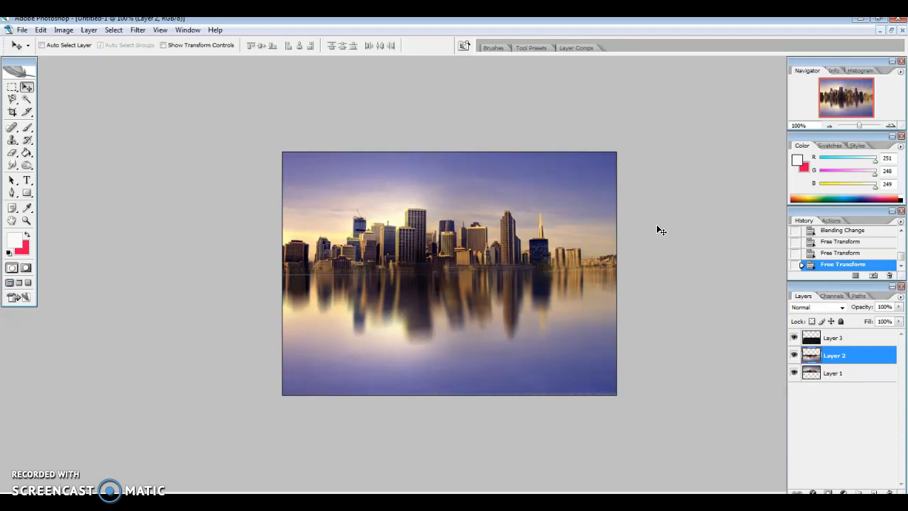
pyautogui.click(258, 469)
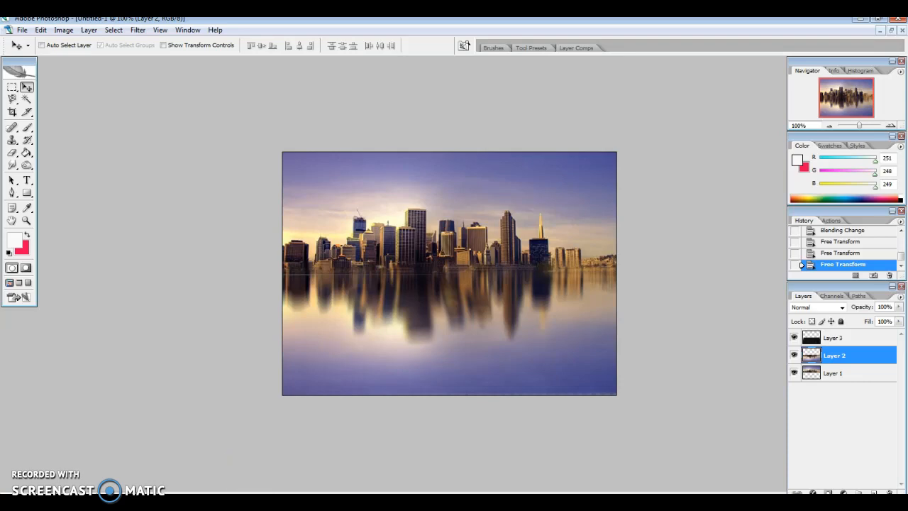